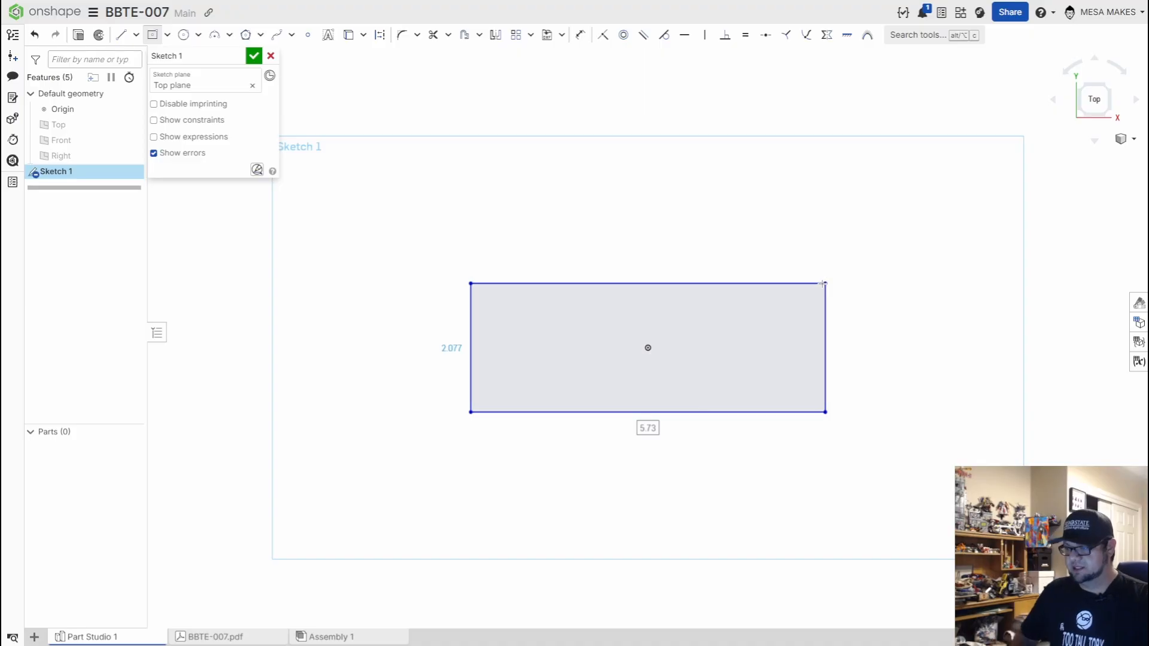
Step: Size the centre-point rectangle on the Top plane to 14 in wide and 9 in high
{"action": "type", "text": "14"}
{"action": "key", "text": "Return"}
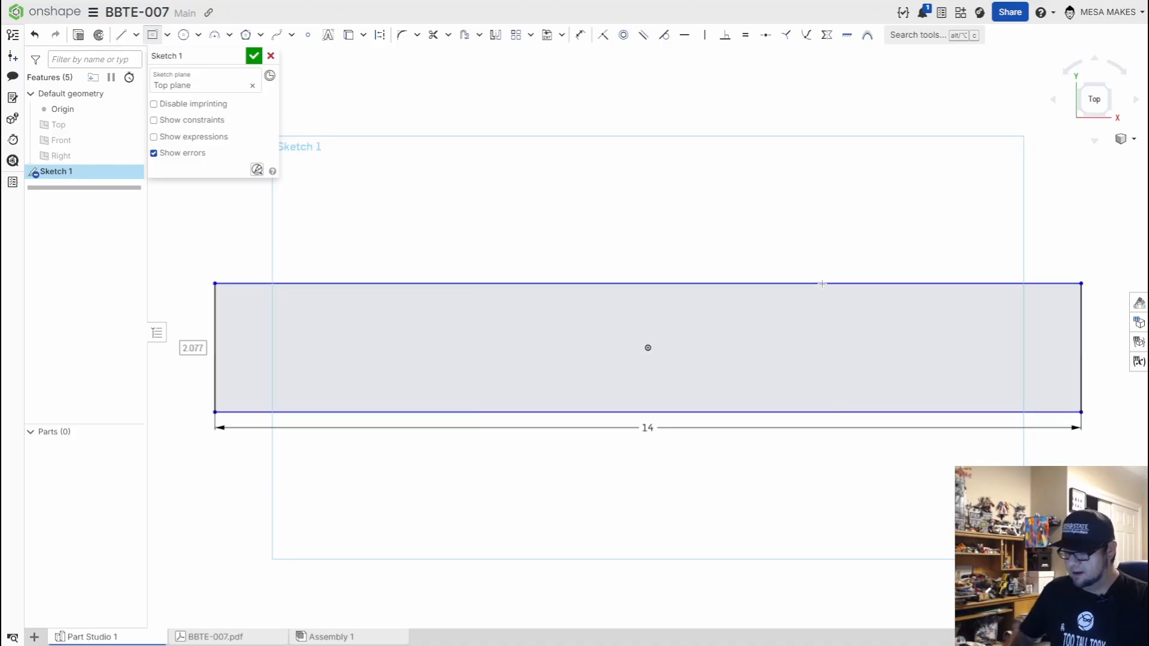
{"action": "type", "text": "9"}
{"action": "key", "text": "Return"}
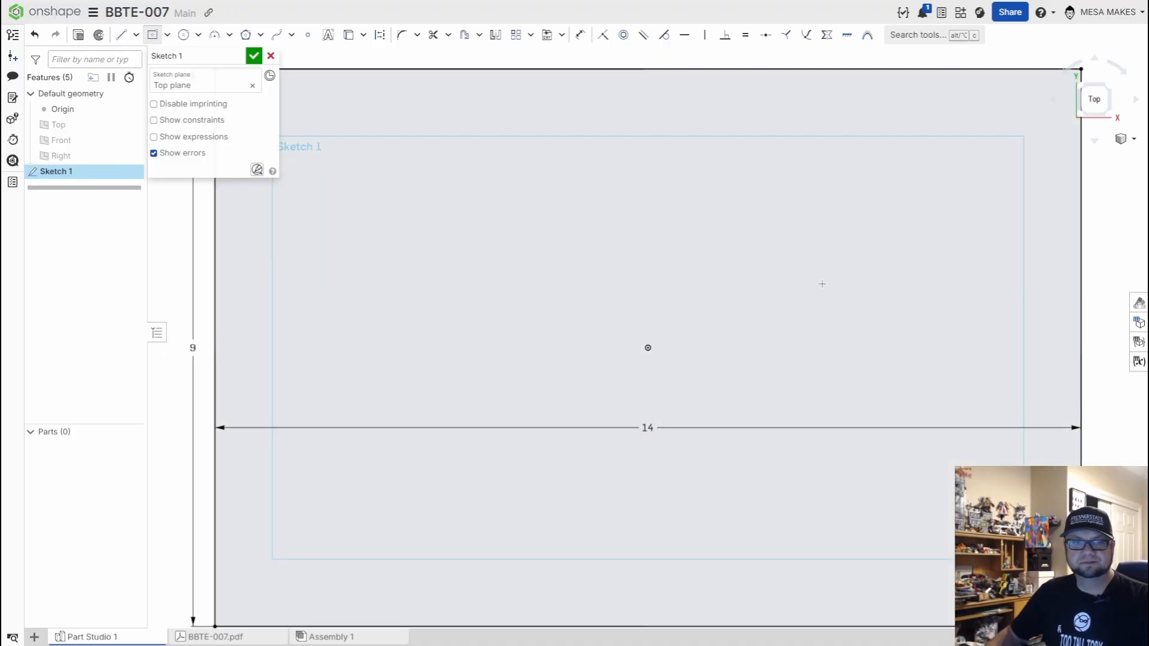
{"action": "scroll", "coordinate": [823, 284], "scroll_direction": "down", "scroll_amount": 4}
{"action": "scroll", "coordinate": [821, 283], "scroll_direction": "up", "scroll_amount": 1}
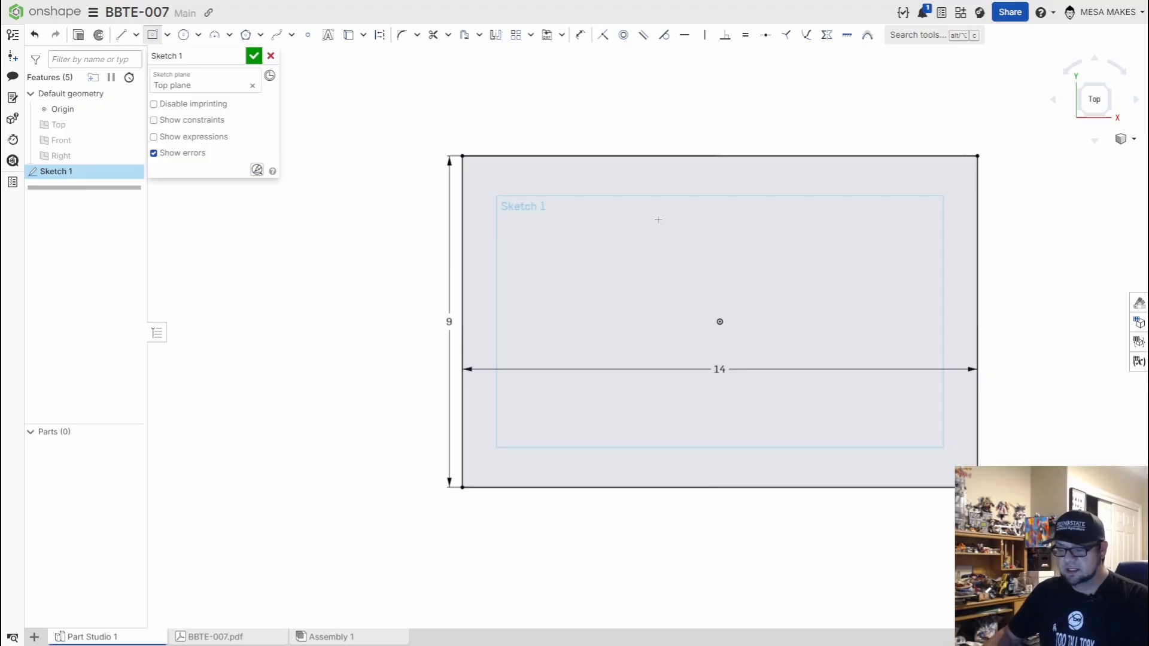
{"action": "key", "text": "Escape"}
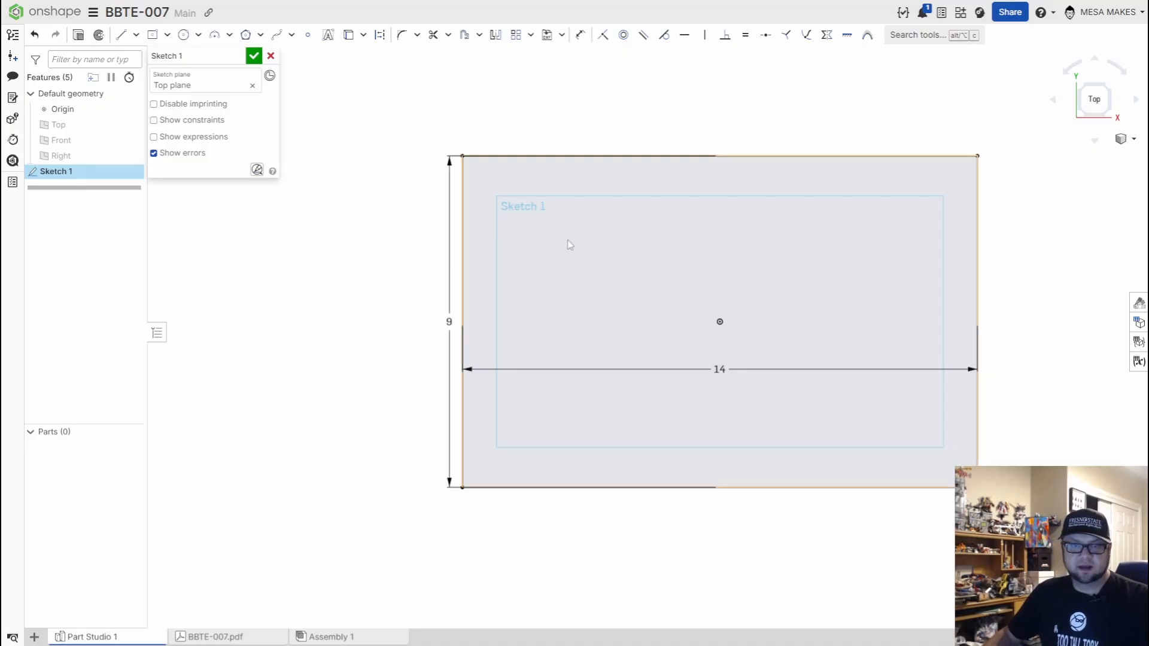
Step: Sketch a 2 in by 2 in square inside the large rectangle, near its lower-right corner
{"action": "key", "text": "g"}
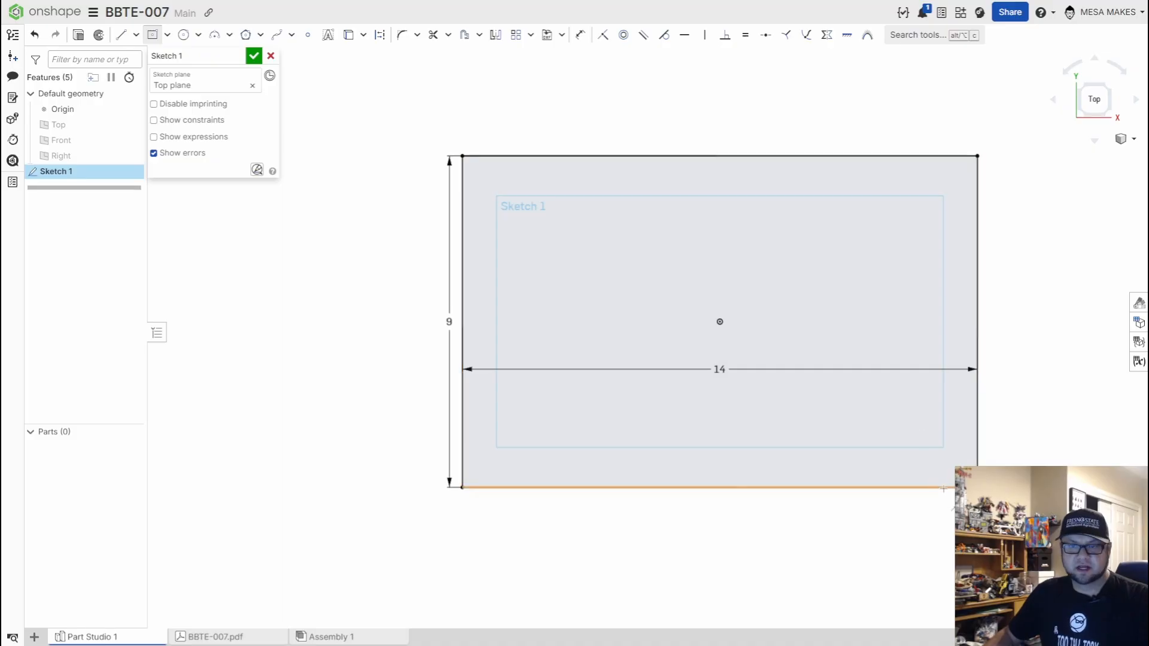
{"action": "left_click", "coordinate": [903, 418]}
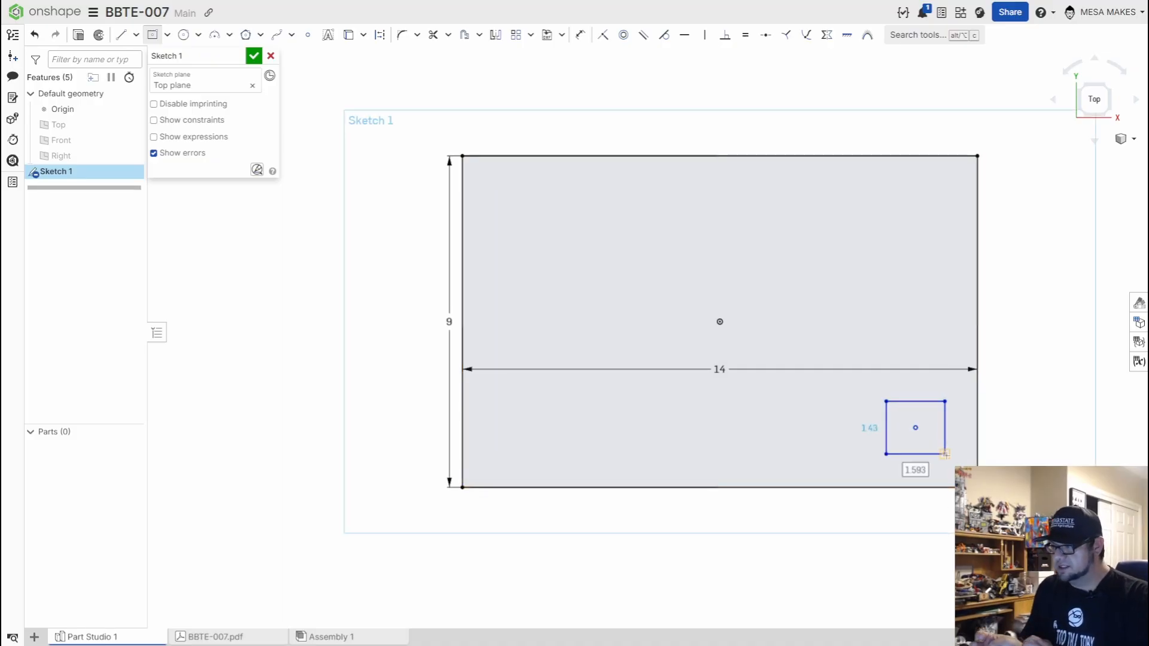
{"action": "type", "text": "2"}
{"action": "key", "text": "Tab"}
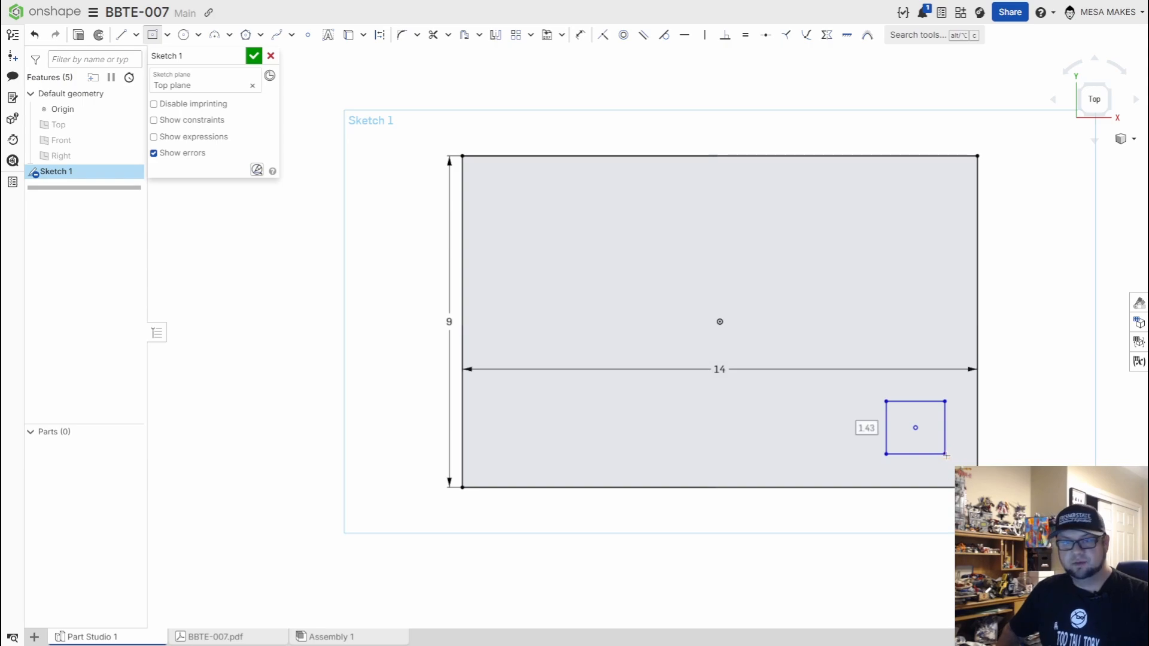
{"action": "type", "text": "2"}
{"action": "key", "text": "Return"}
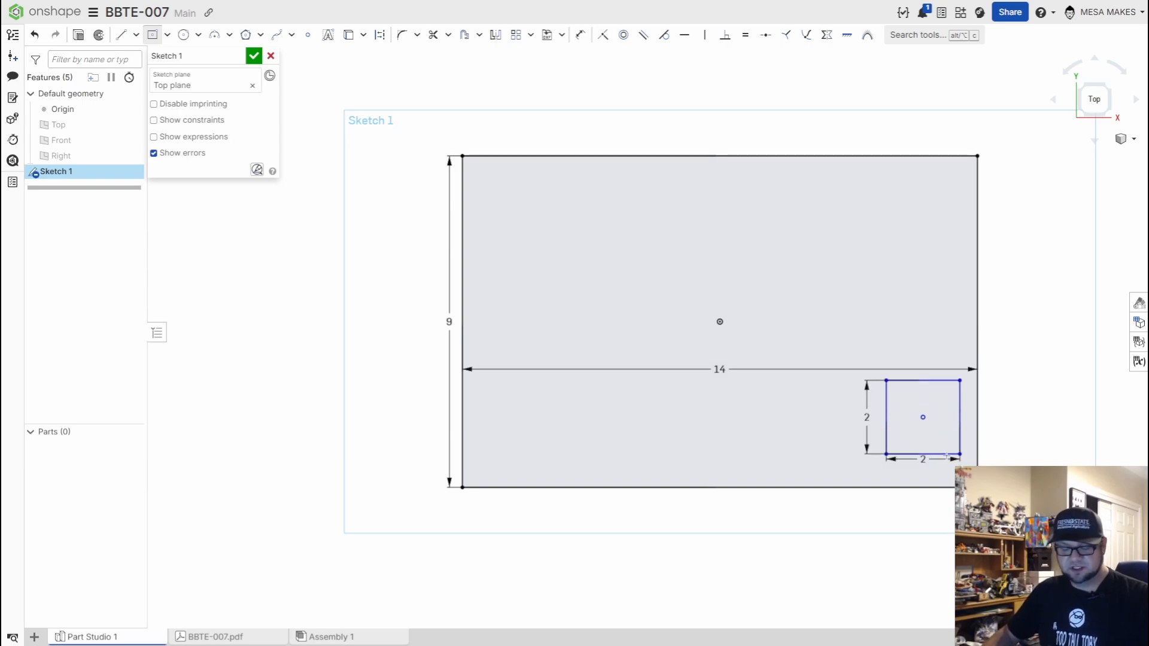
Step: Dimension the small square's right side 1 in from the large rectangle's right edge
{"action": "scroll", "coordinate": [946, 456], "scroll_direction": "up", "scroll_amount": 3}
{"action": "key", "text": "u"}
{"action": "left_click", "coordinate": [959, 401]}
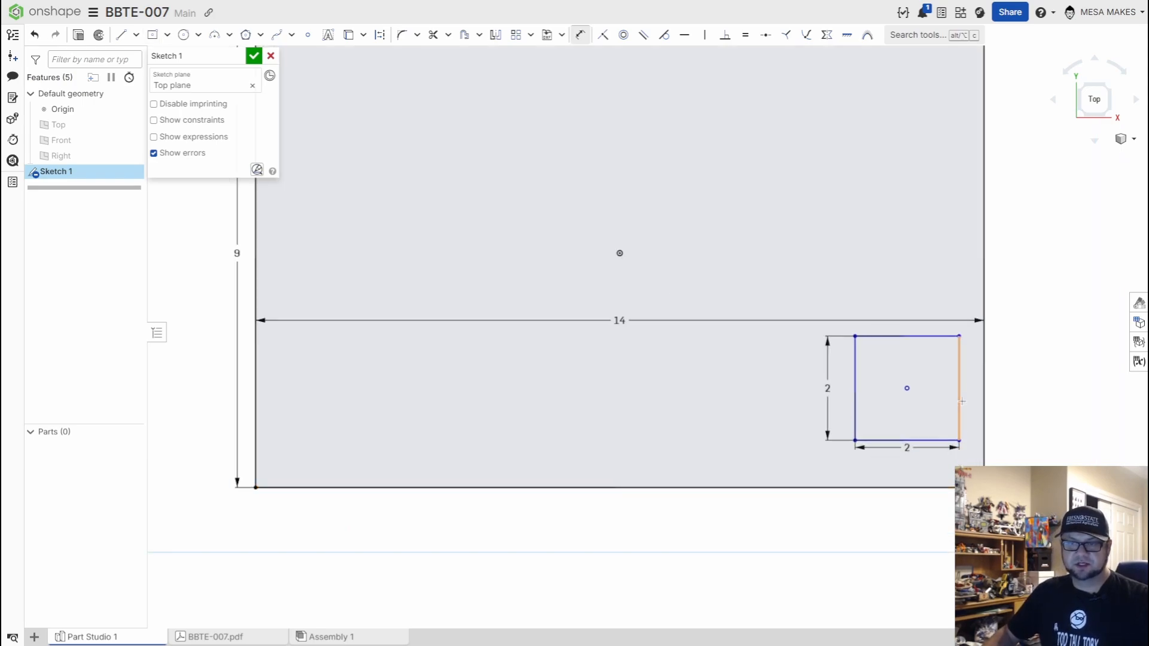
{"action": "left_click", "coordinate": [984, 389]}
{"action": "left_click", "coordinate": [1079, 373]}
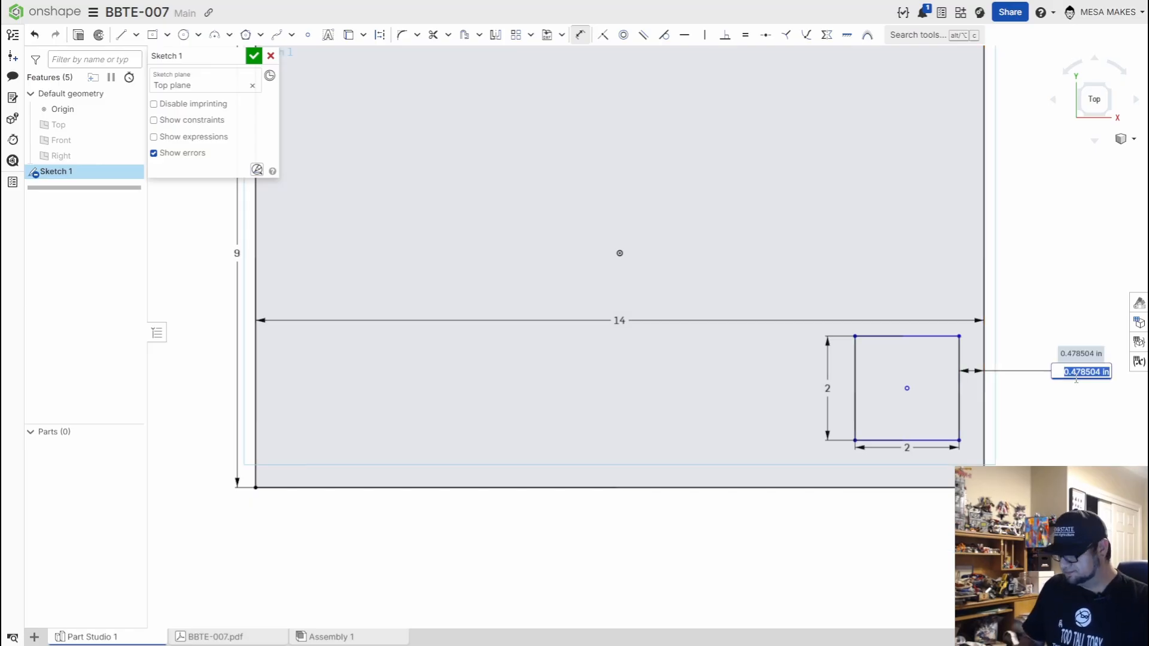
{"action": "type", "text": "1"}
{"action": "key", "text": "Return"}
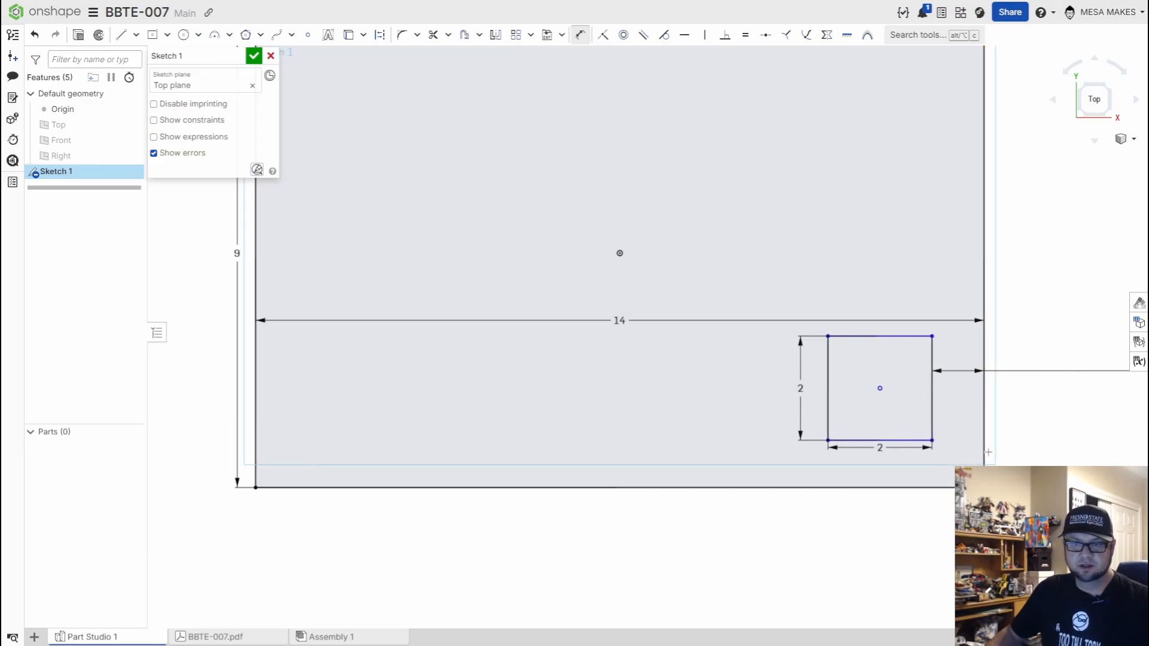
Step: Dimension the small square's bottom side 1 in from the large rectangle's bottom edge
{"action": "left_click", "coordinate": [916, 440]}
{"action": "left_click", "coordinate": [915, 488]}
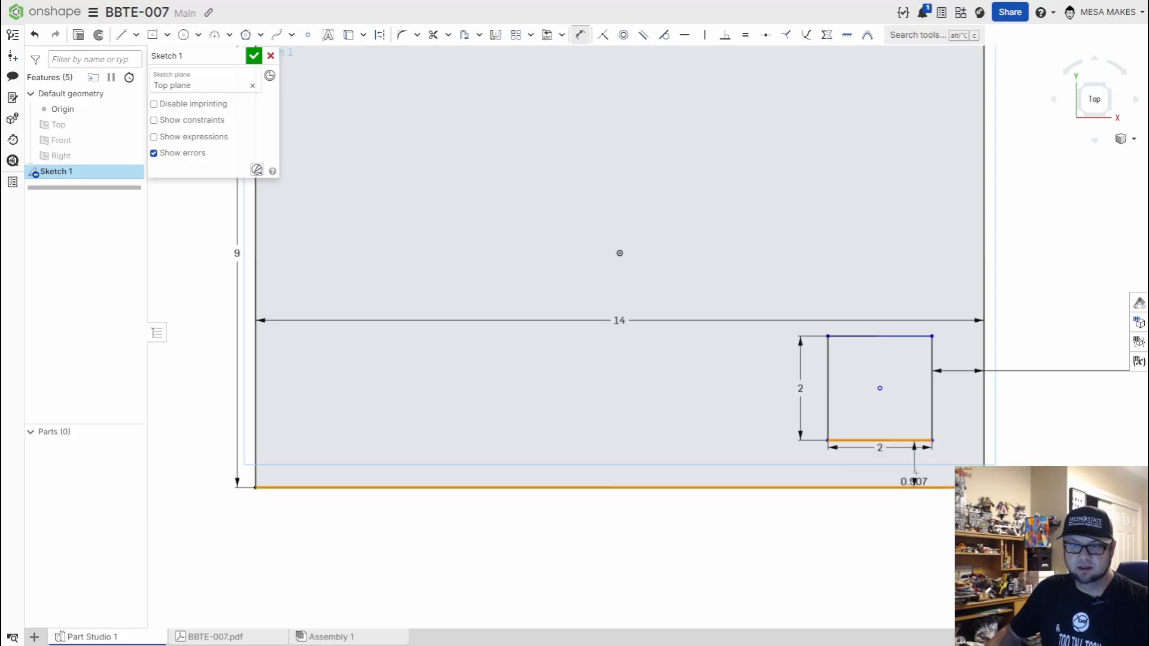
{"action": "left_click", "coordinate": [915, 472]}
{"action": "type", "text": "1"}
{"action": "key", "text": "Return"}
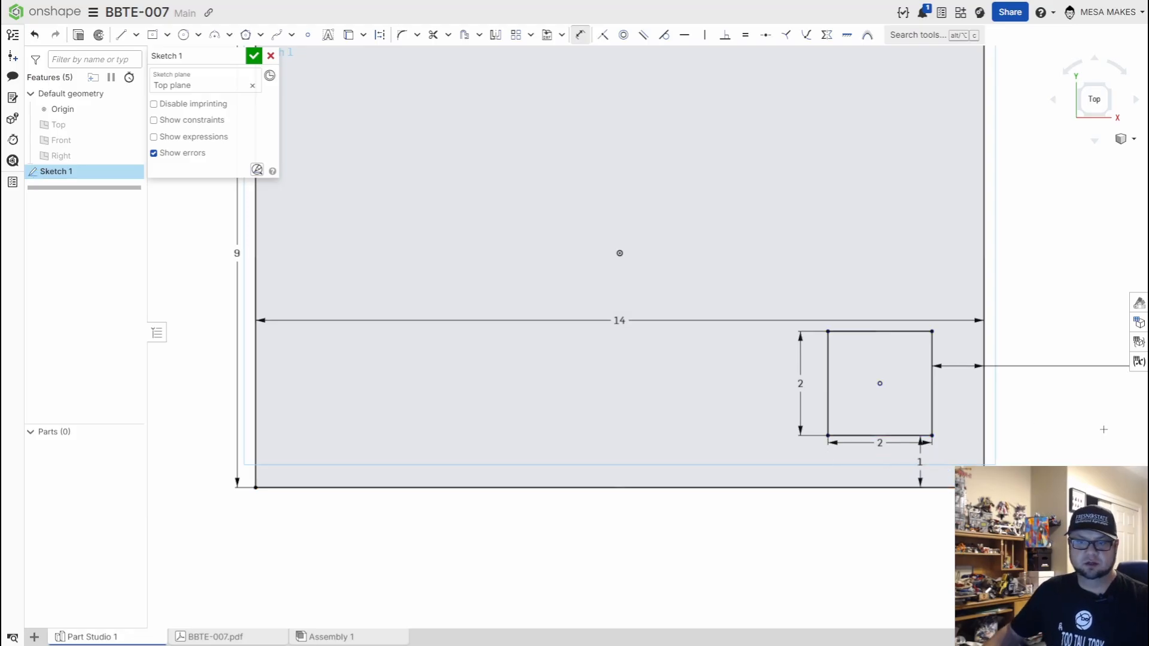
Step: Show the default planes so they can serve as mirror lines for the sketch
{"action": "scroll", "coordinate": [1105, 429], "scroll_direction": "down", "scroll_amount": 5}
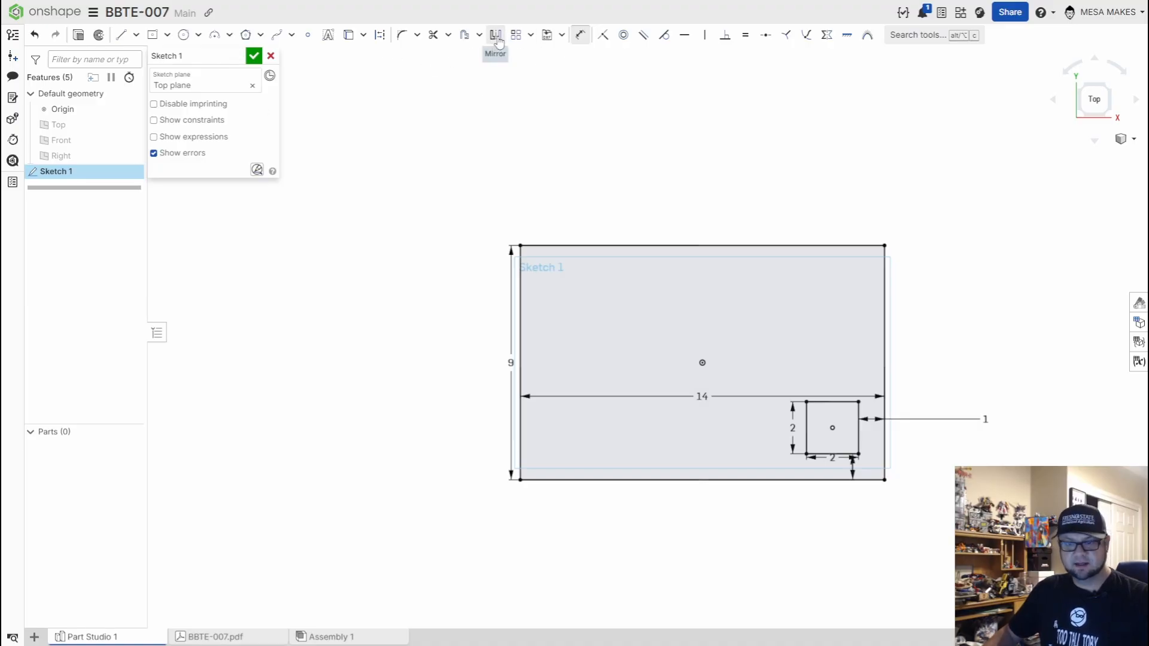
{"action": "key", "text": "p"}
{"action": "scroll", "coordinate": [702, 399], "scroll_direction": "up", "scroll_amount": 3}
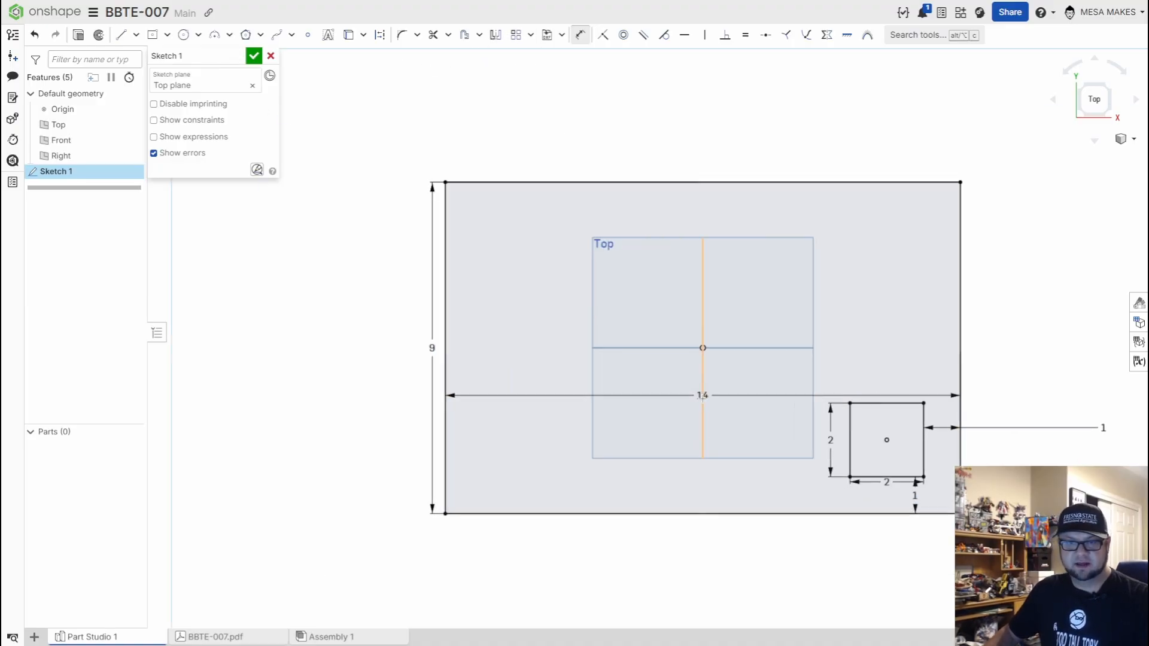
{"action": "left_click", "coordinate": [497, 36]}
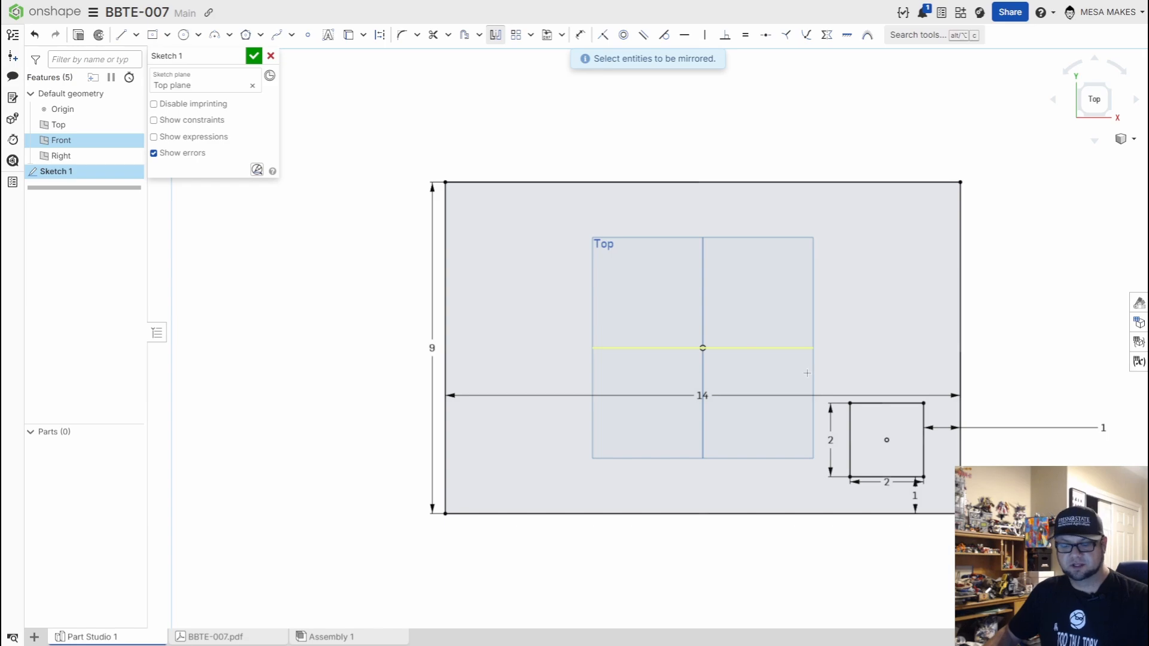
{"action": "key", "text": "Escape"}
Step: Fillet all four corners of the small square with a 0.25 in radius
{"action": "key", "text": "f"}
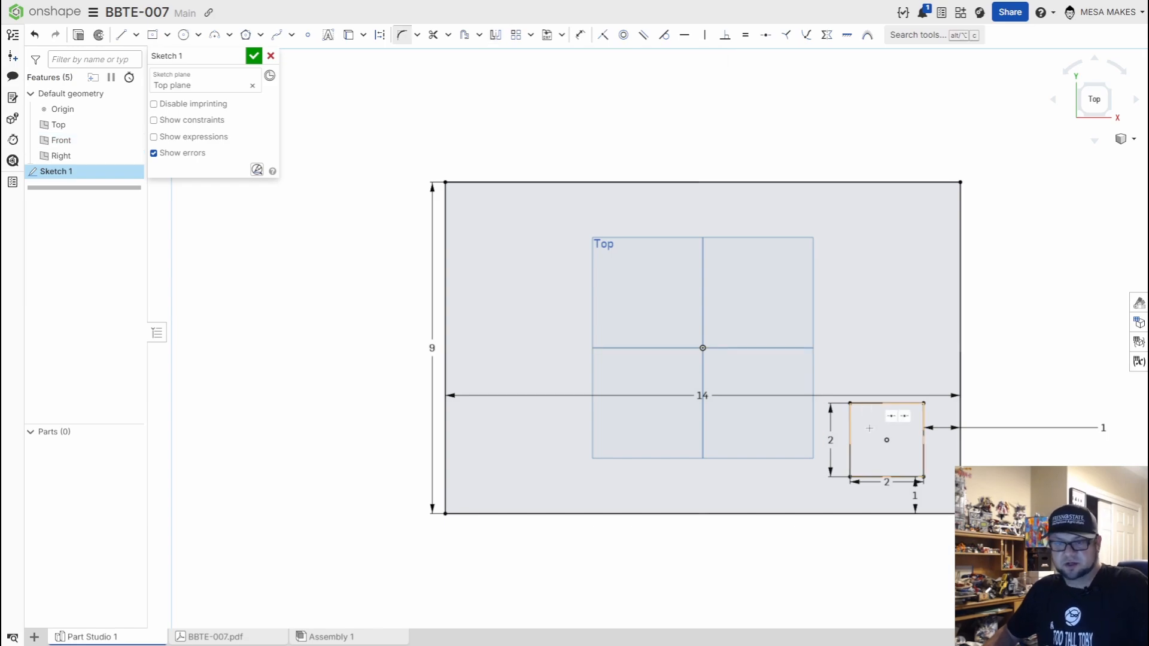
{"action": "scroll", "coordinate": [872, 428], "scroll_direction": "up", "scroll_amount": 4}
{"action": "left_click", "coordinate": [831, 381]}
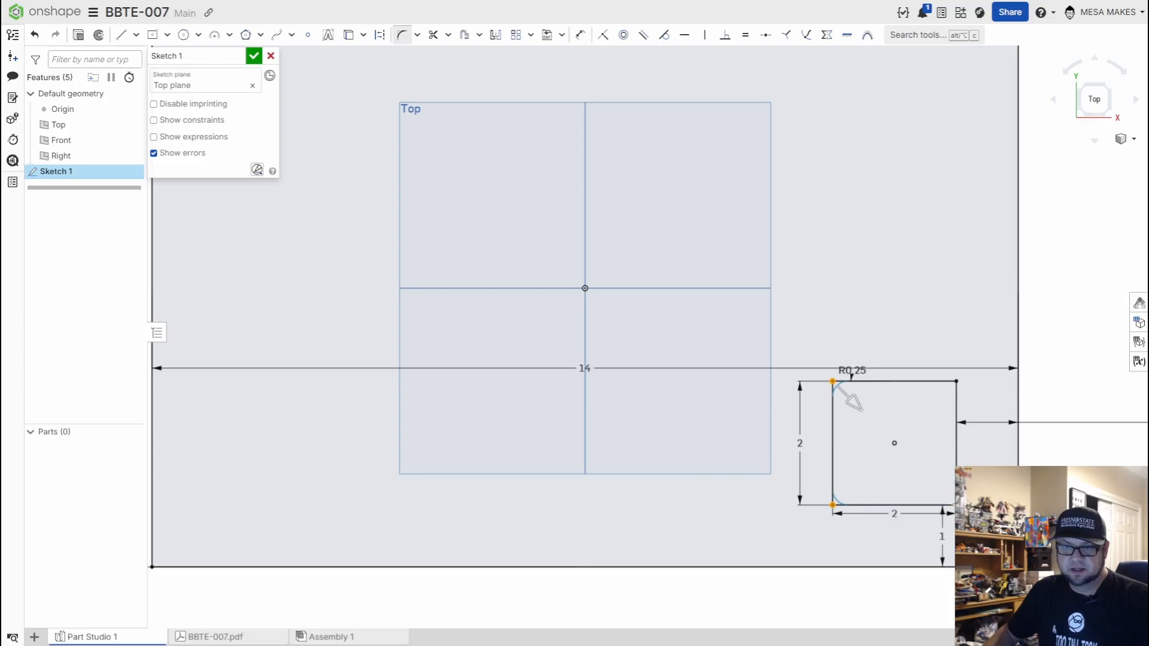
{"action": "left_click", "coordinate": [956, 504]}
{"action": "left_click", "coordinate": [956, 381]}
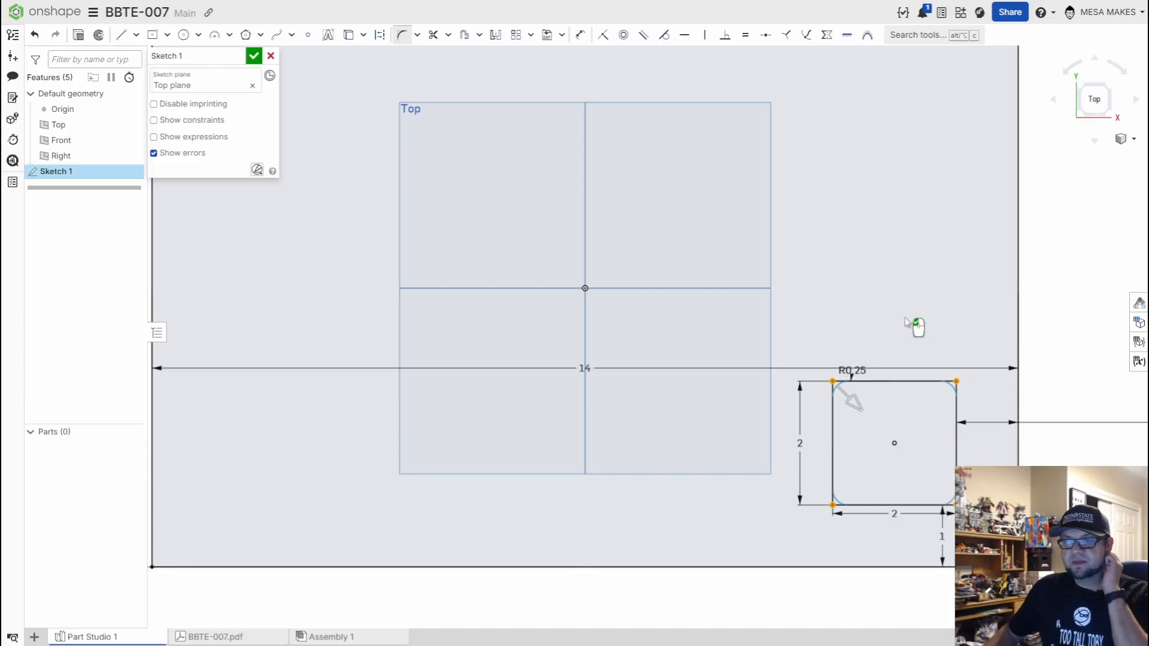
{"action": "double_click", "coordinate": [851, 371]}
{"action": "scroll", "coordinate": [905, 329], "scroll_direction": "down", "scroll_amount": 3}
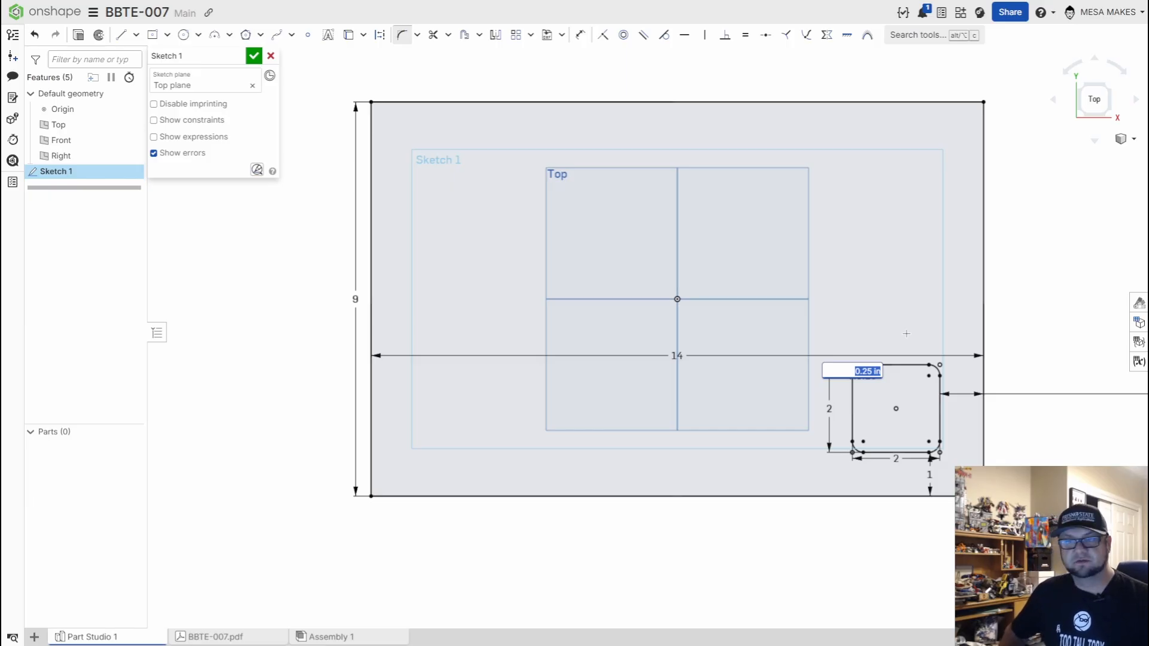
{"action": "key", "text": "Return"}
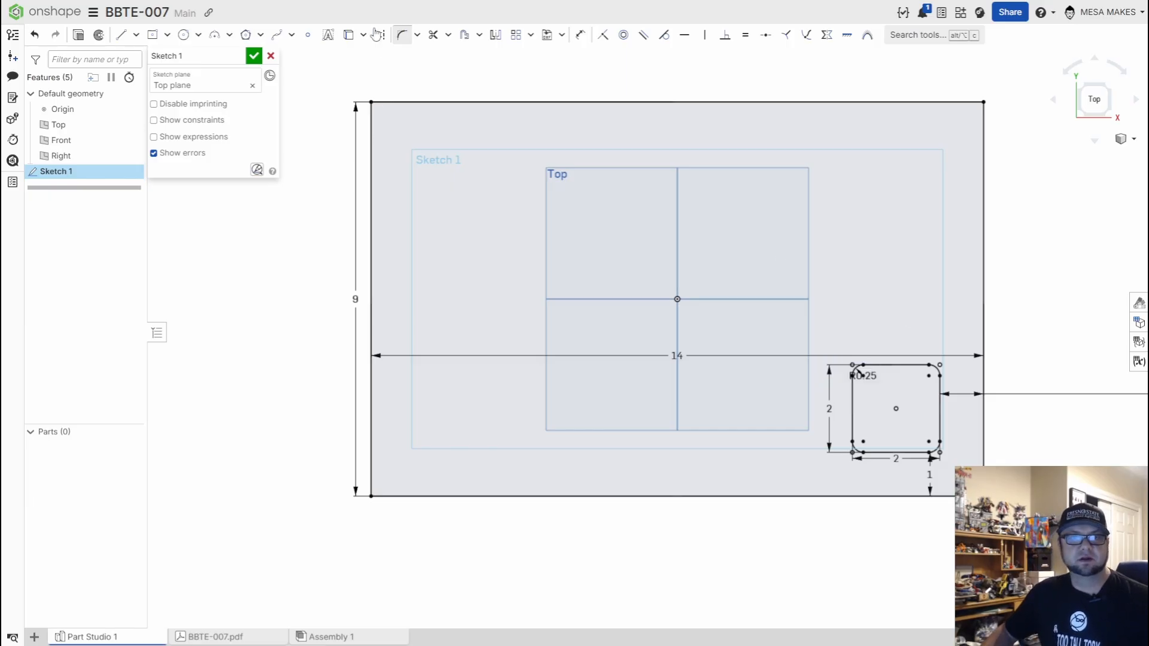
Step: Mirror the rounded square across the Front plane to the upper-right area of the rectangle
{"action": "left_click", "coordinate": [495, 34]}
{"action": "left_click", "coordinate": [769, 299]}
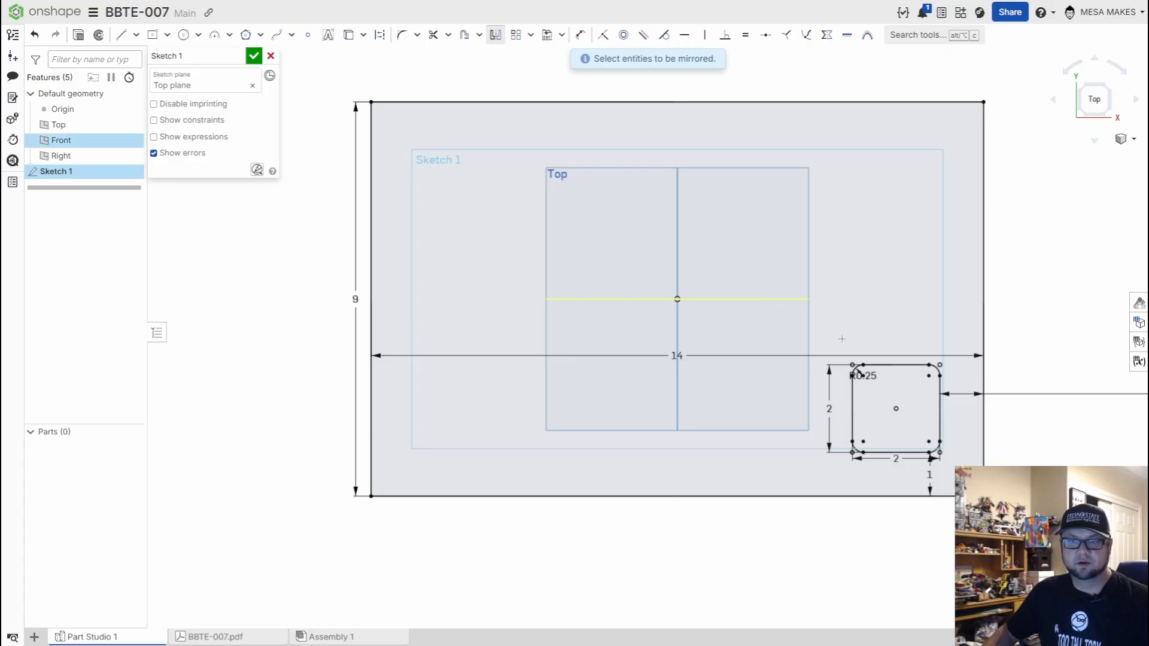
{"action": "left_click_drag", "start_coordinate": [831, 326], "coordinate": [959, 486]}
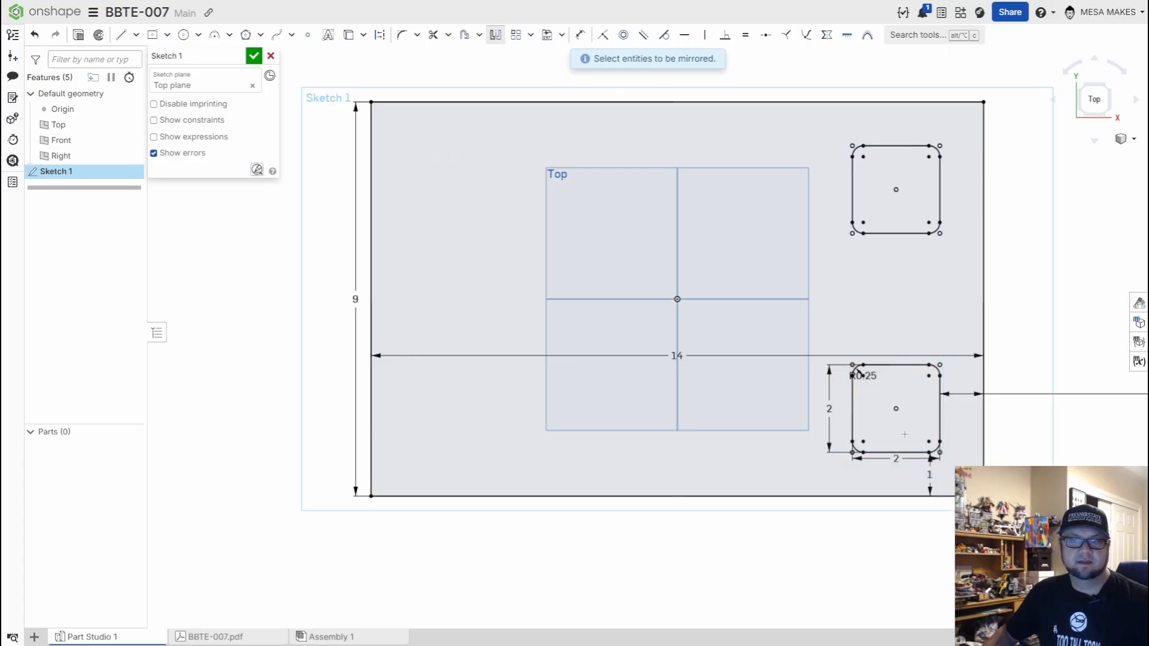
Step: Mirror both right-hand rounded squares across the Right plane to the rectangle's left side
{"action": "left_click", "coordinate": [495, 35]}
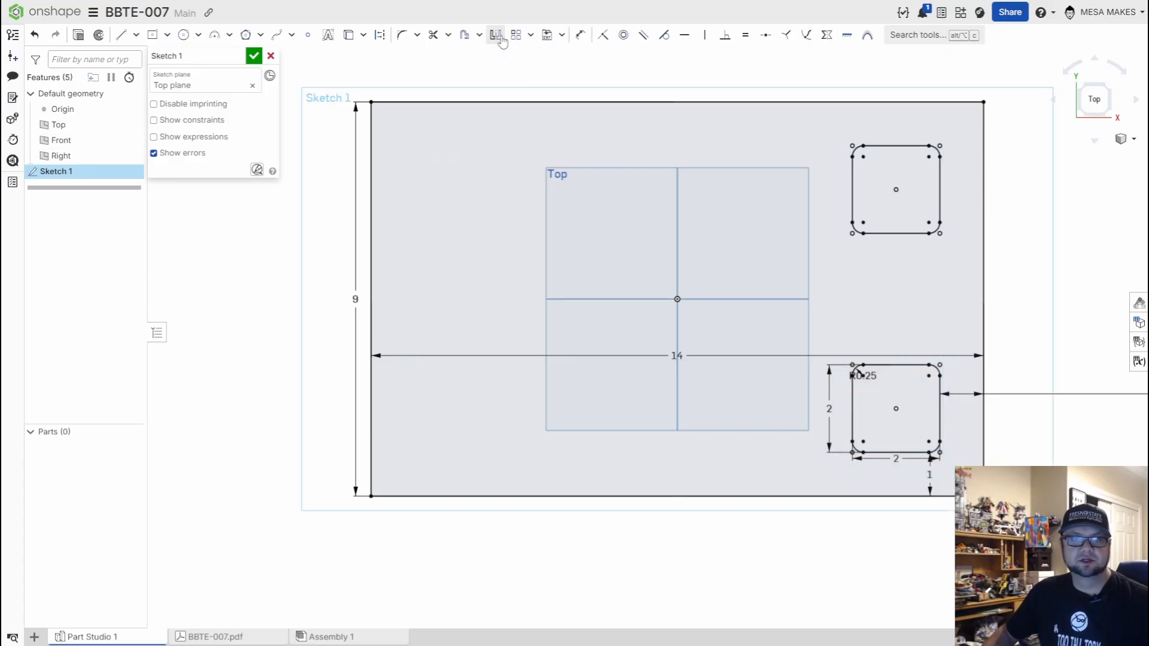
{"action": "left_click", "coordinate": [678, 197]}
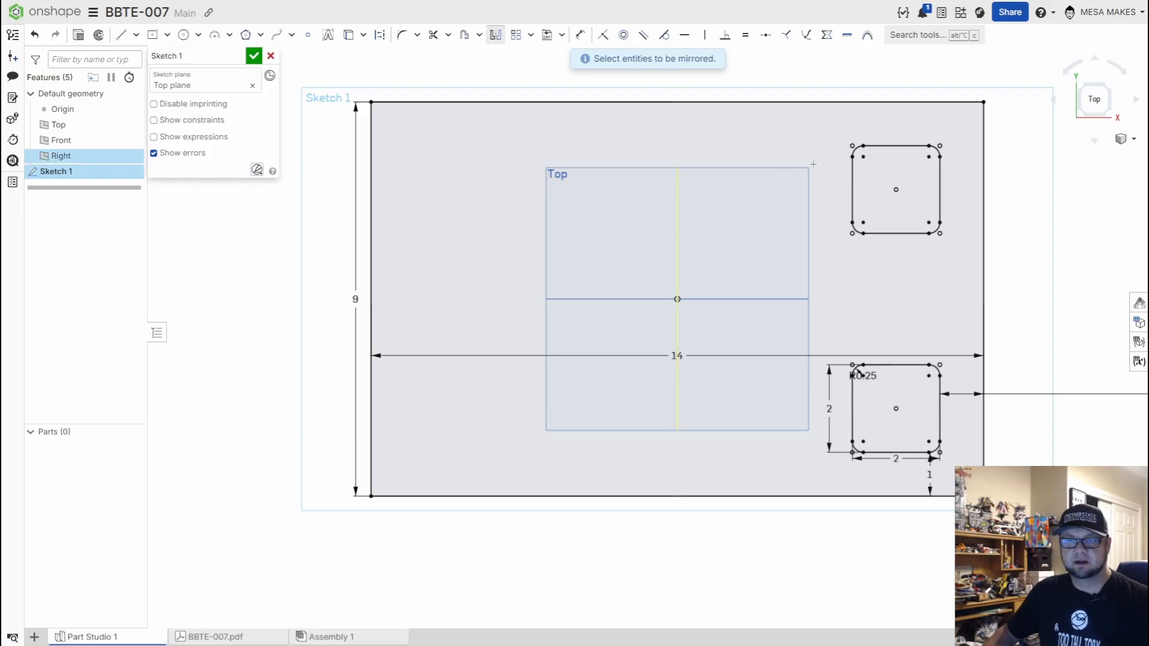
{"action": "left_click_drag", "start_coordinate": [800, 124], "coordinate": [961, 488]}
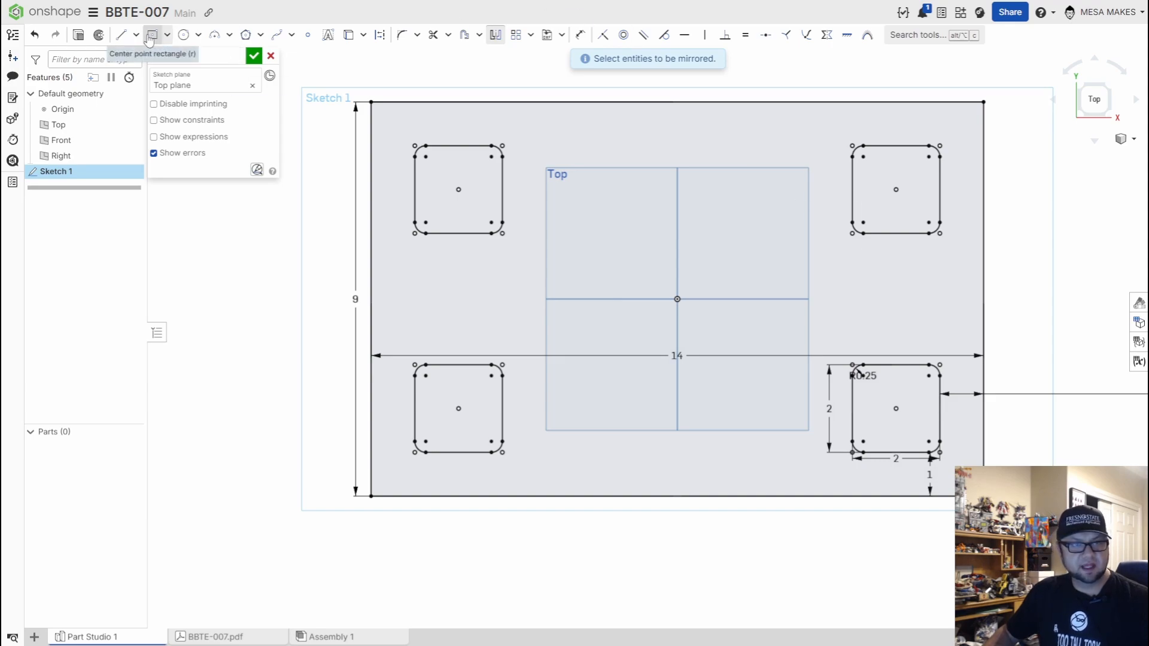
Step: Fillet the corners of the outer 14 by 9 in rectangle with a 0.5 in radius and finish the sketch
{"action": "left_click", "coordinate": [399, 37]}
{"action": "left_click", "coordinate": [370, 102]}
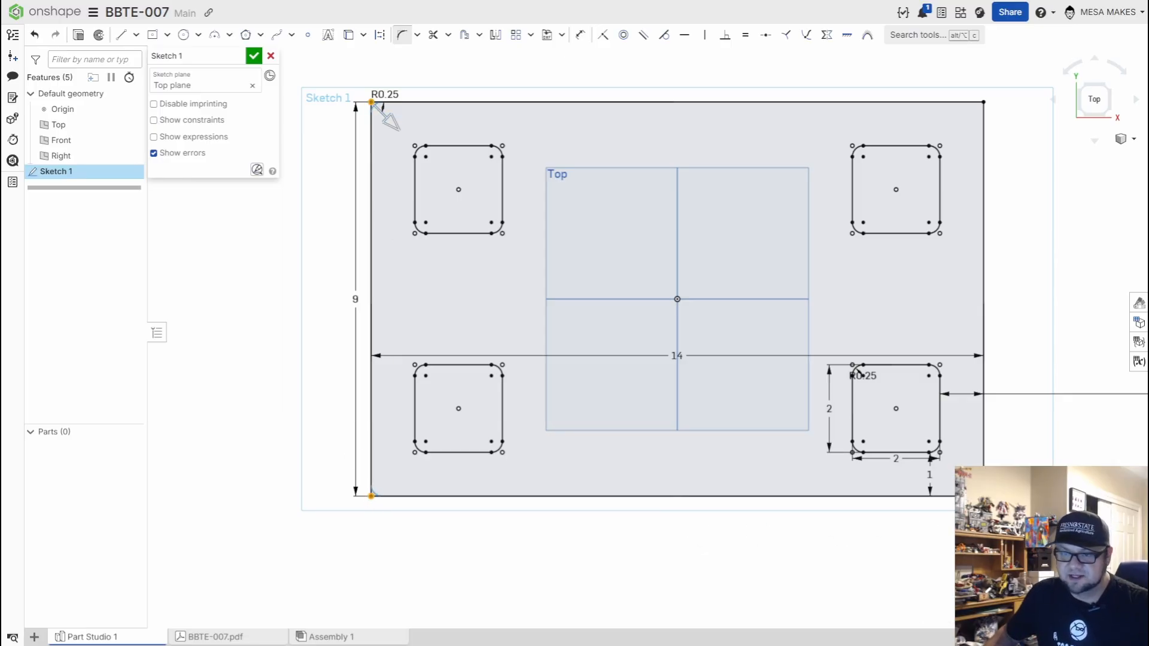
{"action": "left_click", "coordinate": [982, 102]}
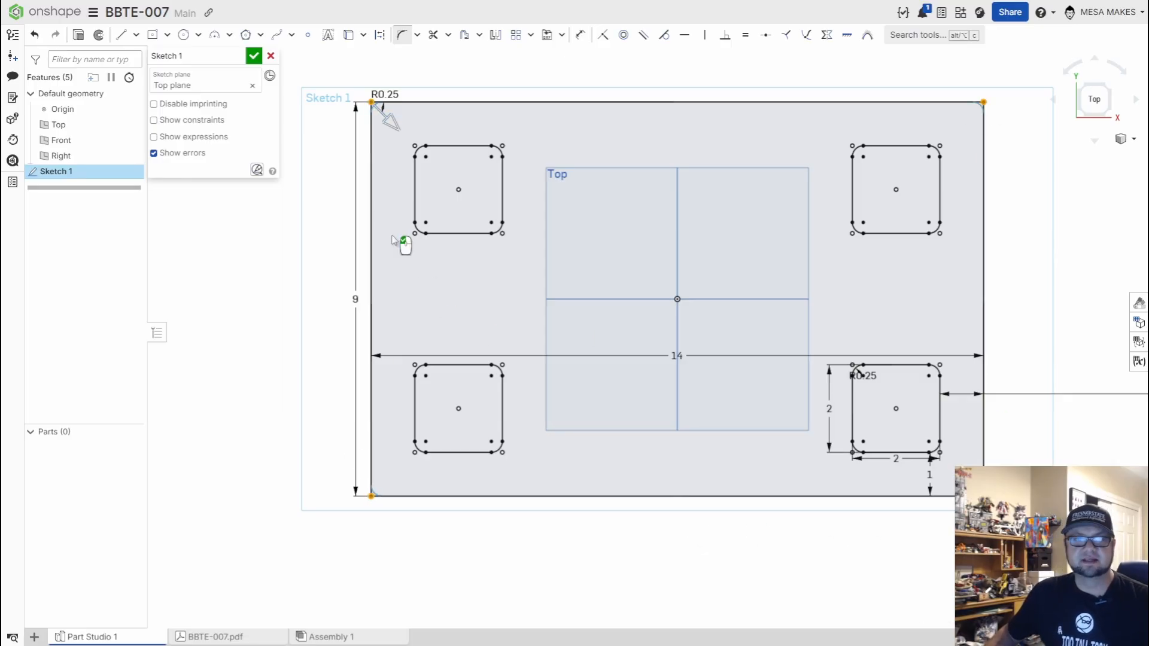
{"action": "left_click", "coordinate": [371, 102]}
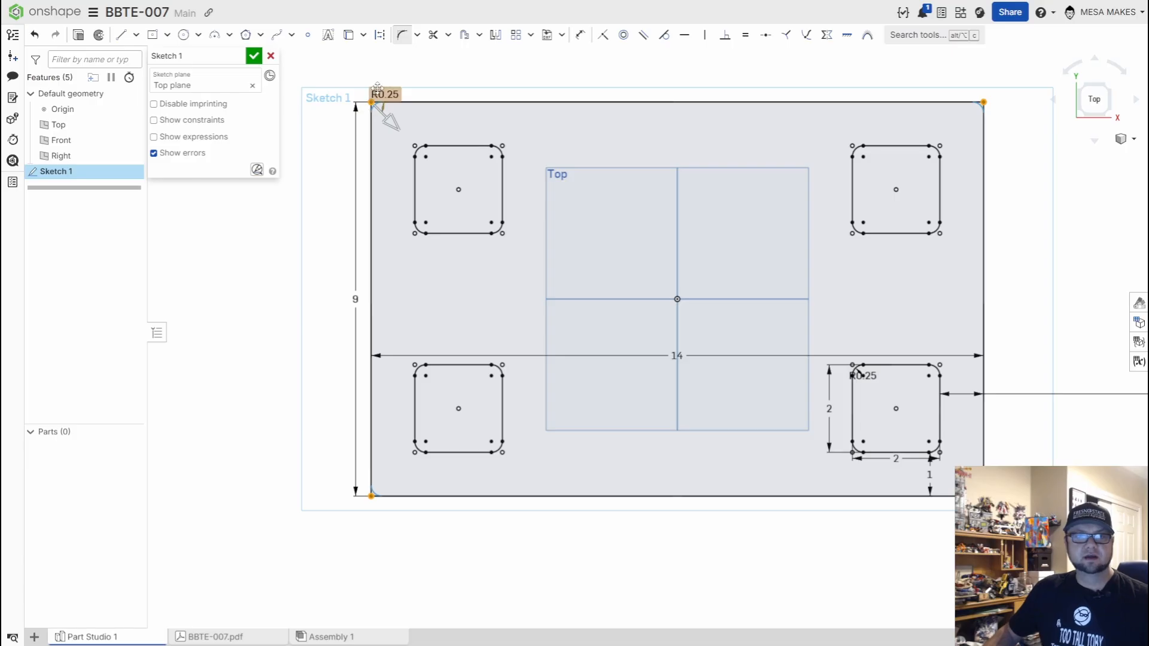
{"action": "type", "text": "0.5"}
{"action": "key", "text": "Return"}
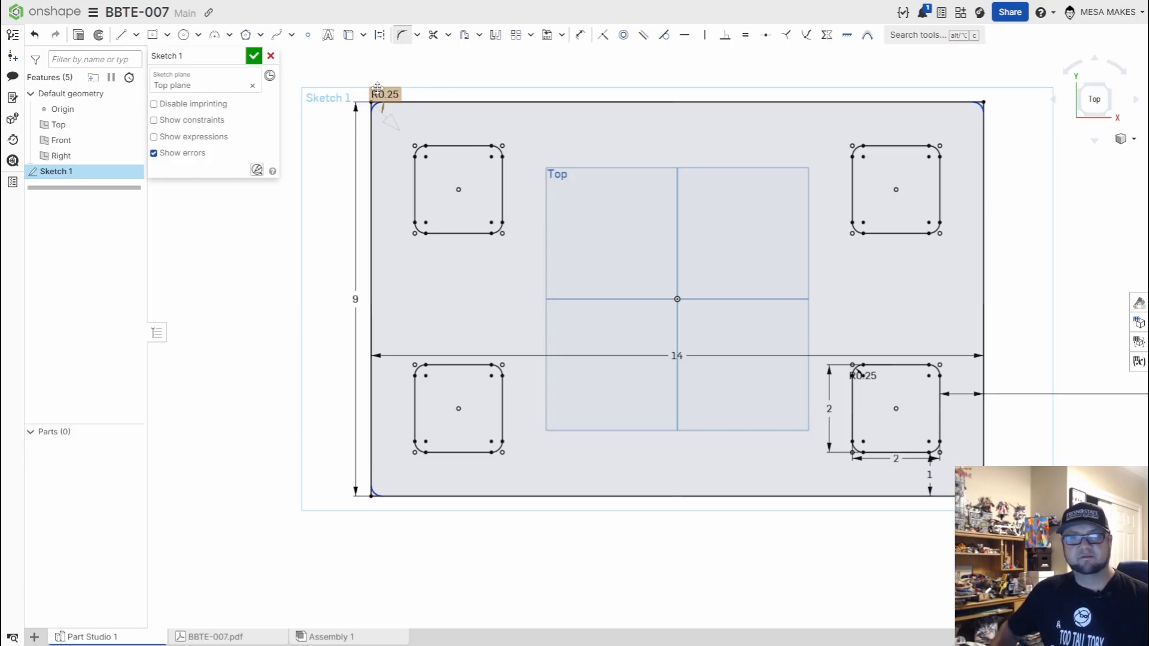
{"action": "left_click", "coordinate": [254, 56]}
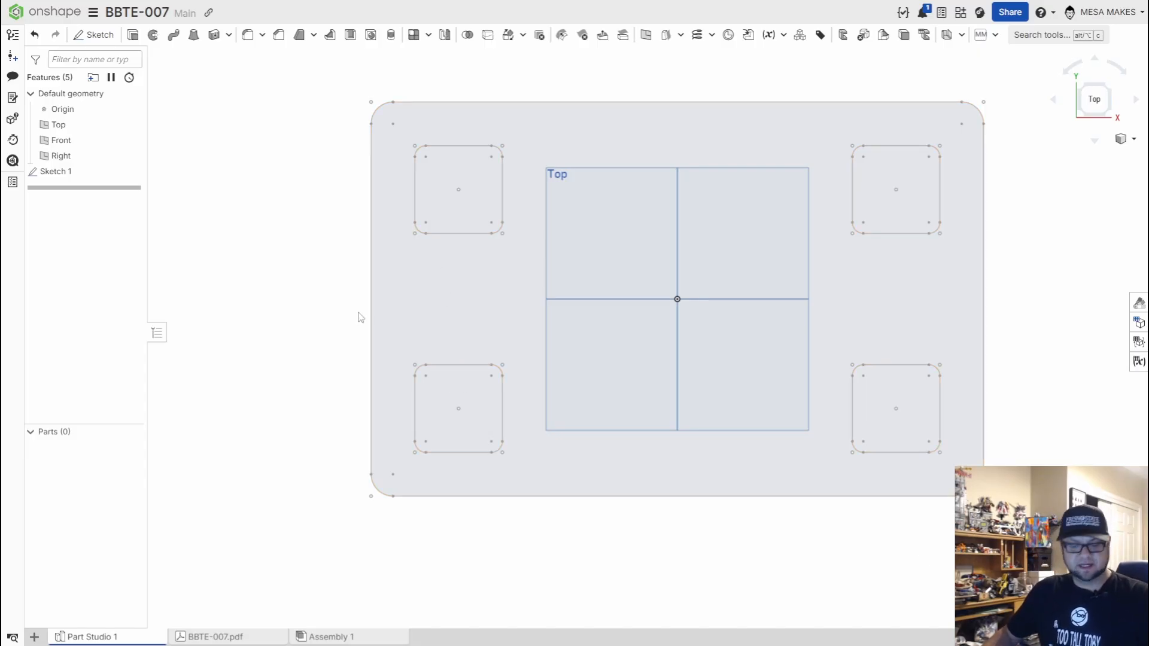
Step: Extrude all five regions of the base sketch upward 0.75 in to form the solid plate
{"action": "key", "text": "shift+e"}
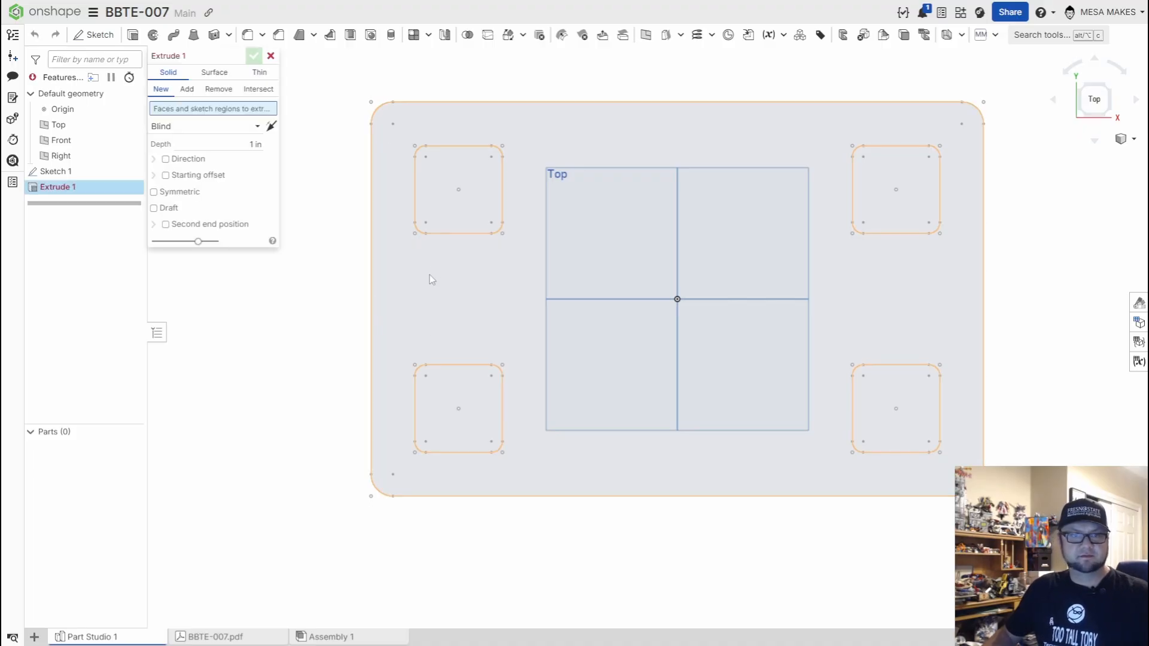
{"action": "mouse_move", "coordinate": [336, 46]}
{"action": "left_mouse_down"}
{"action": "mouse_move", "coordinate": [721, 485]}
{"action": "mouse_move", "coordinate": [1089, 563]}
{"action": "mouse_move", "coordinate": [1056, 581]}
{"action": "left_mouse_up"}
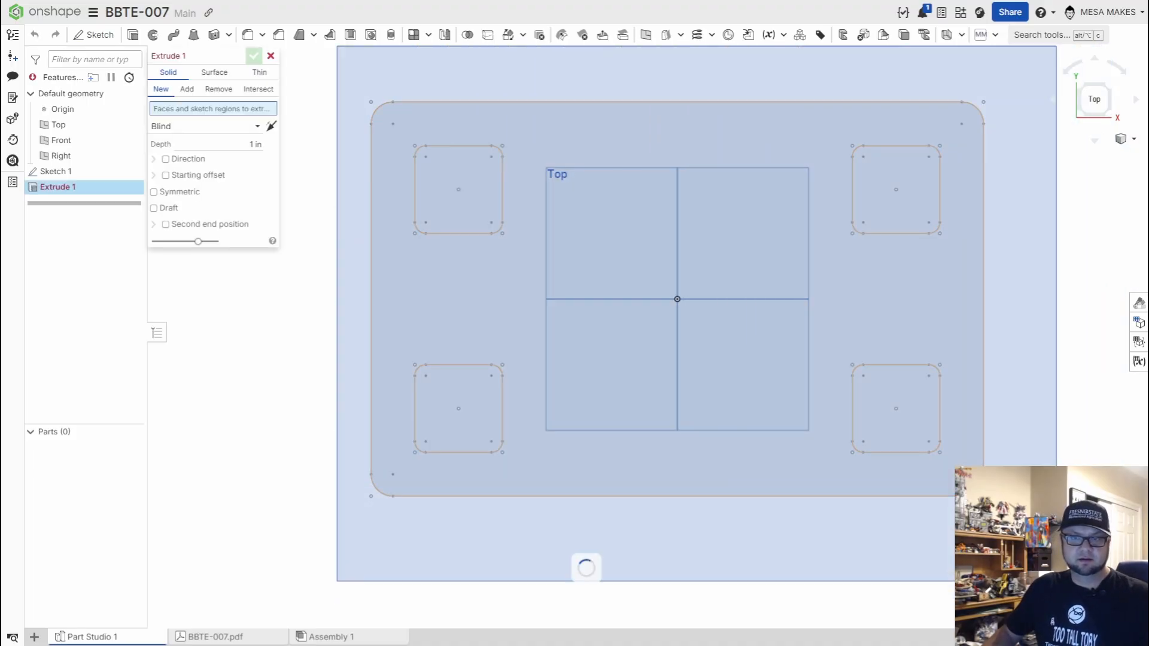
{"action": "right_click_drag", "start_coordinate": [778, 566], "coordinate": [796, 441]}
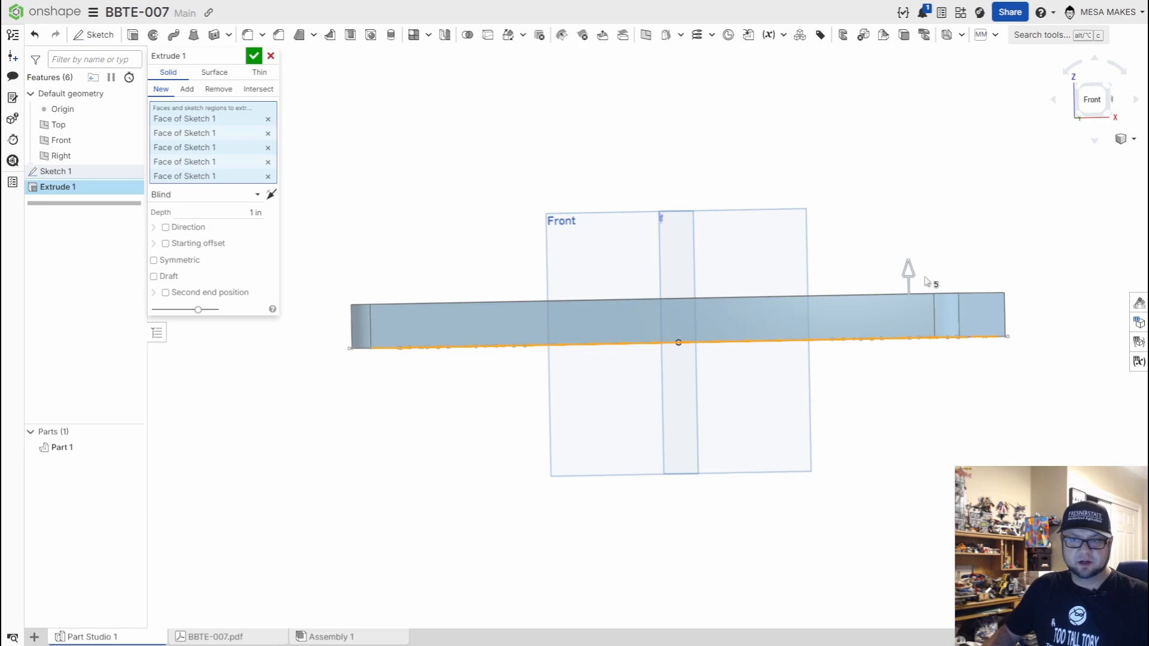
{"action": "left_click", "coordinate": [235, 213]}
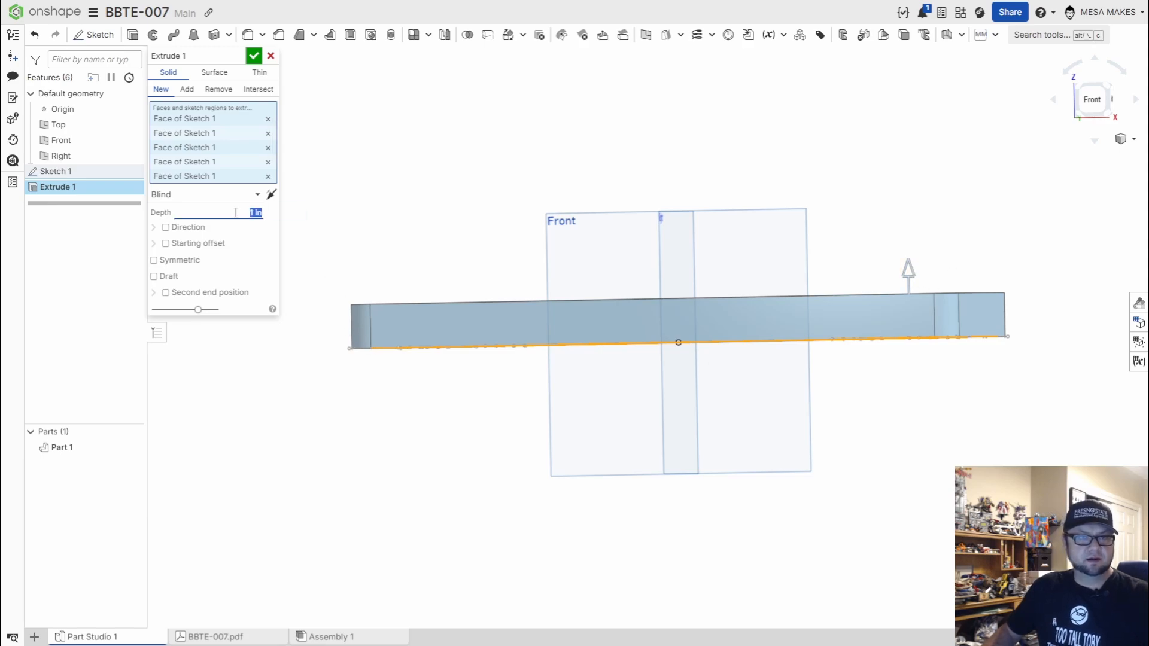
{"action": "type", "text": ".7"}
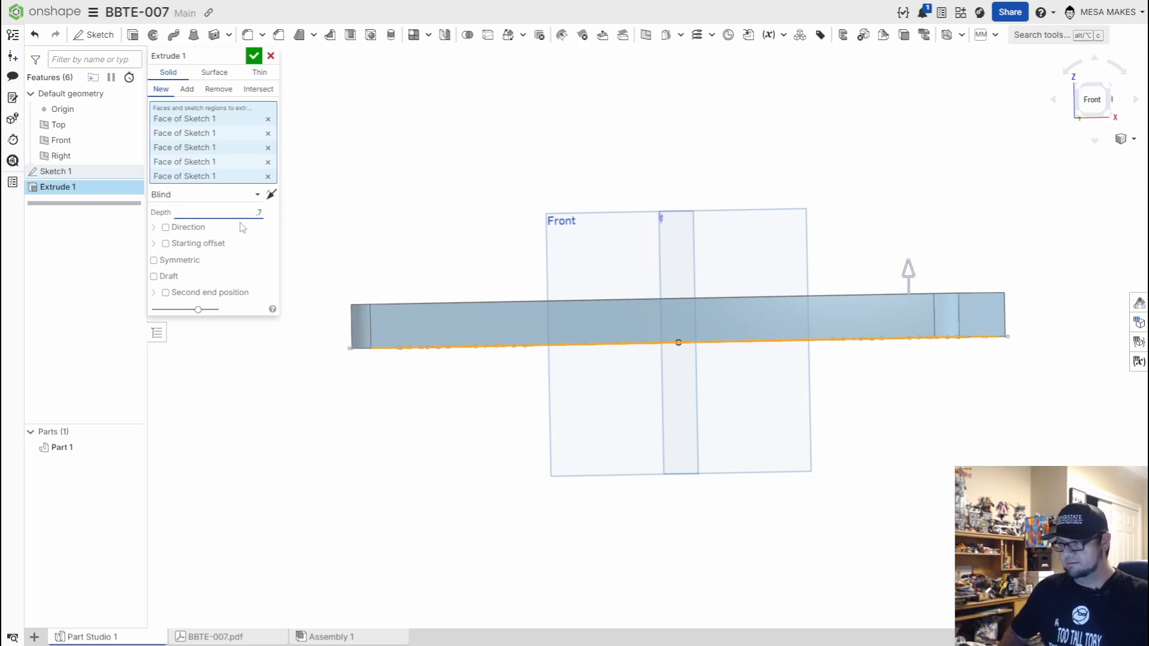
{"action": "type", "text": "5"}
{"action": "left_click", "coordinate": [254, 57]}
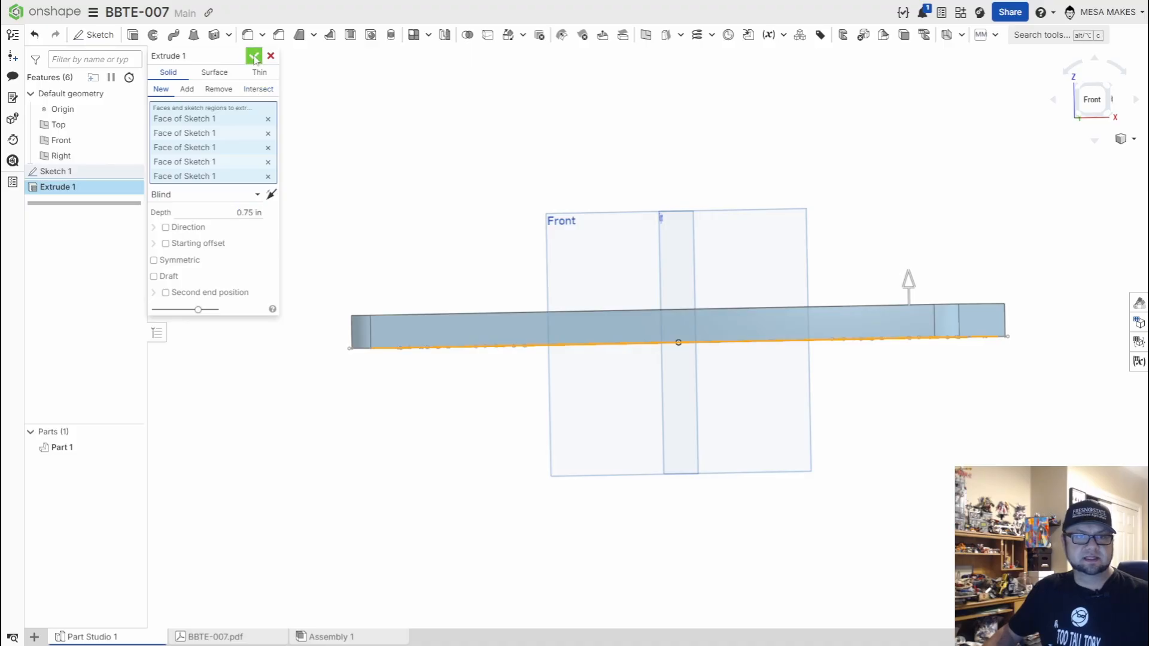
Step: Show the base sketch and extrude its four rounded-square regions by 2.75-.75 in, added to the plate
{"action": "right_click_drag", "start_coordinate": [467, 190], "coordinate": [503, 167]}
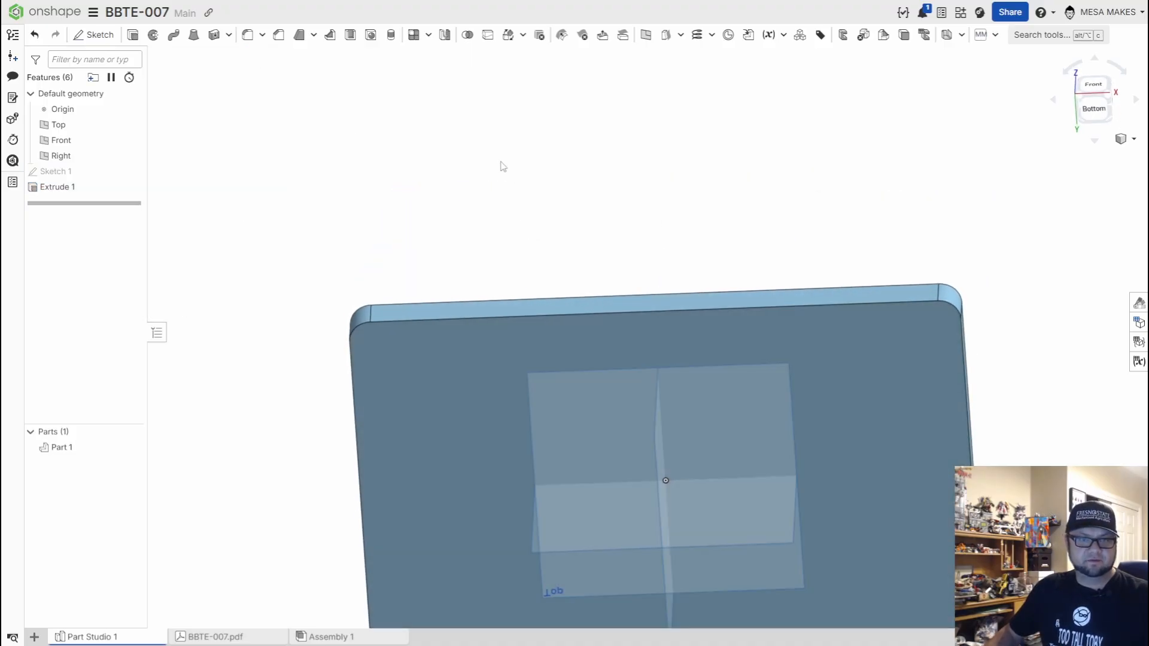
{"action": "left_click", "coordinate": [132, 172]}
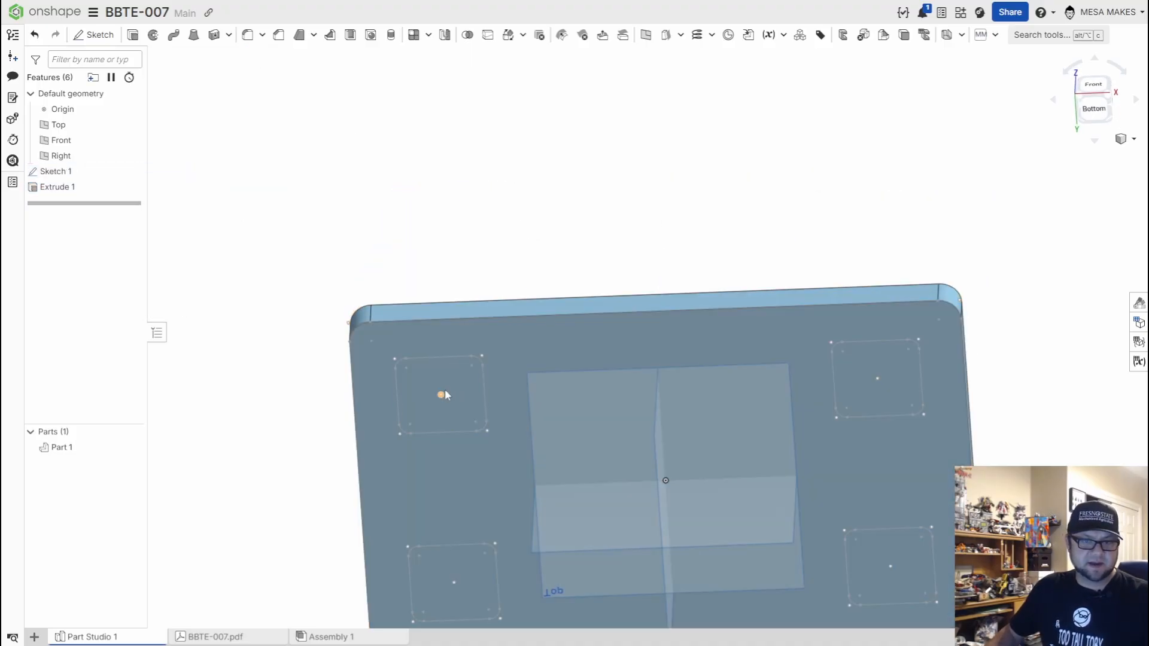
{"action": "left_click", "coordinate": [458, 393]}
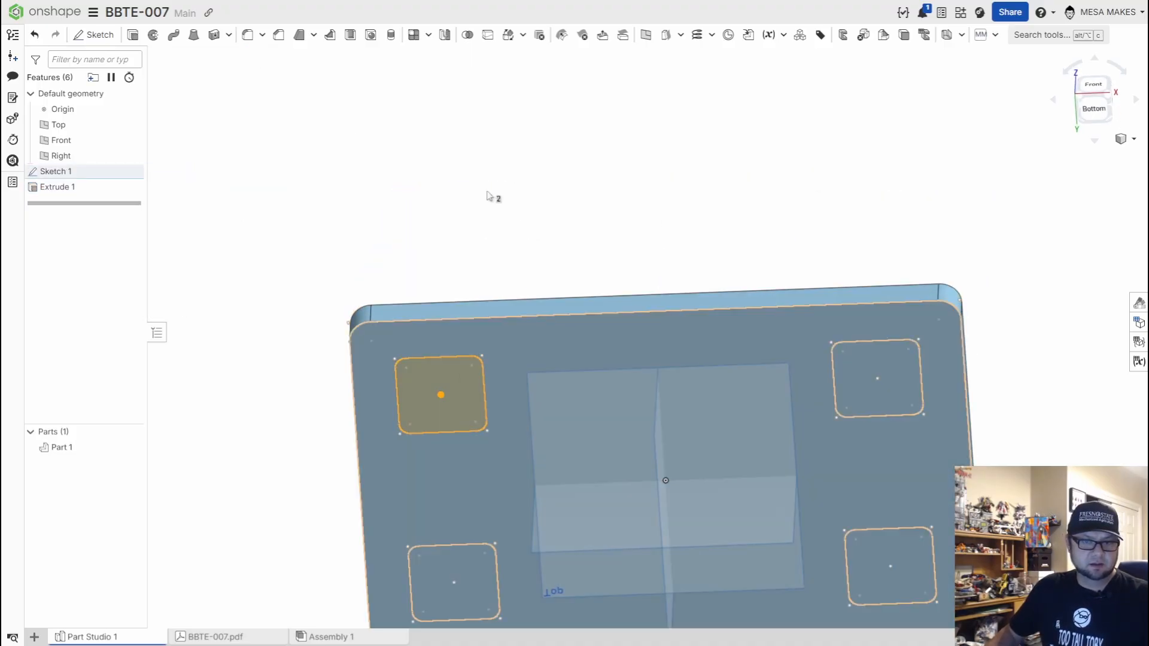
{"action": "left_click", "coordinate": [465, 582]}
{"action": "left_click", "coordinate": [892, 556]}
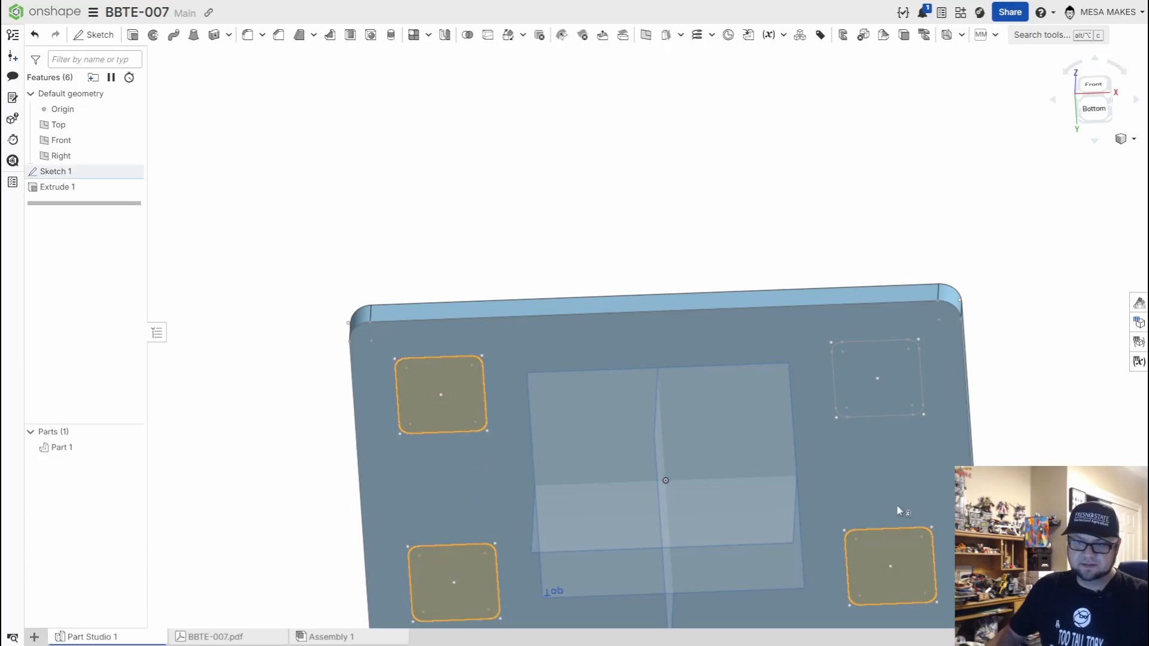
{"action": "left_click", "coordinate": [872, 358]}
{"action": "right_click_drag", "start_coordinate": [576, 214], "coordinate": [594, 236]}
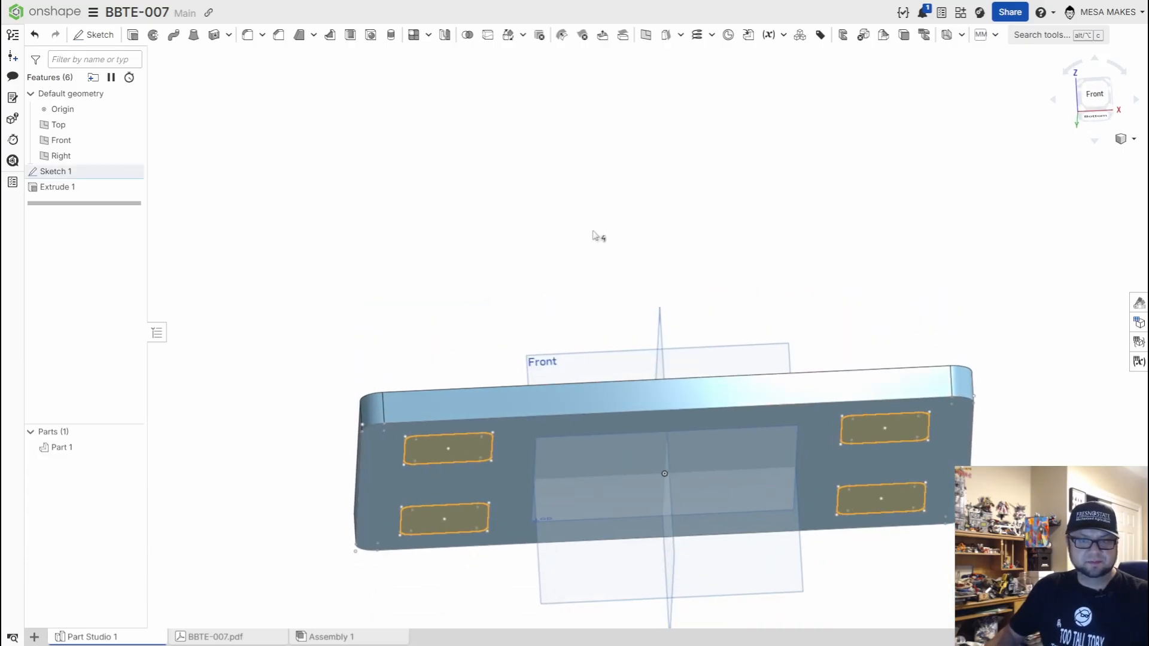
{"action": "key", "text": "shift+e"}
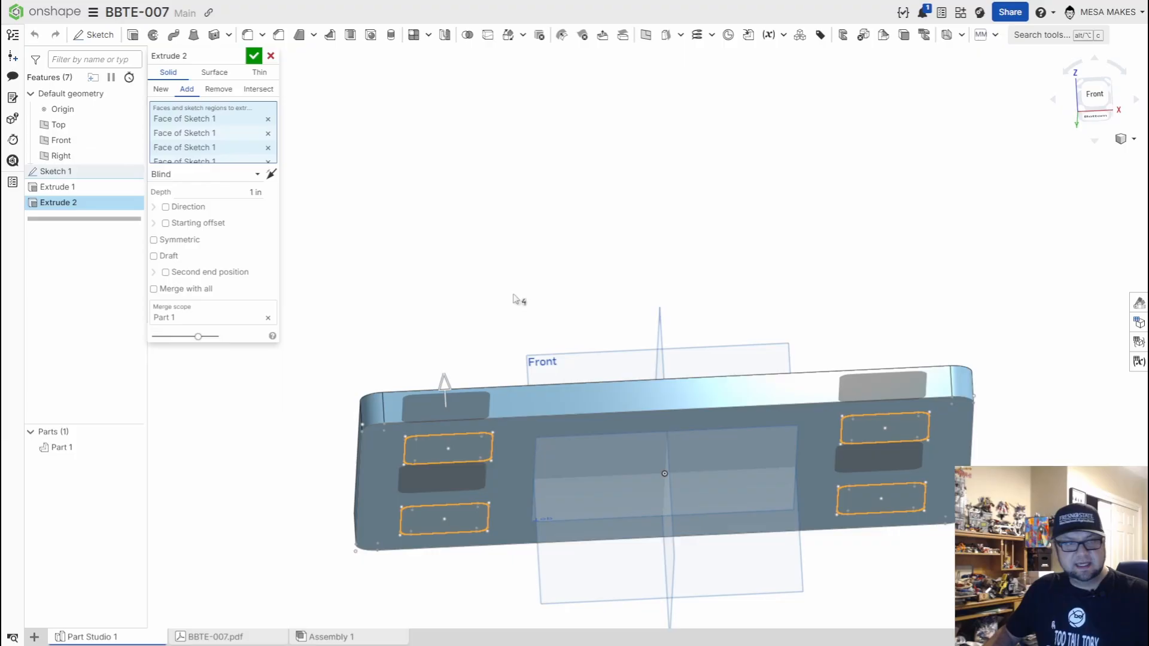
{"action": "left_click", "coordinate": [257, 192]}
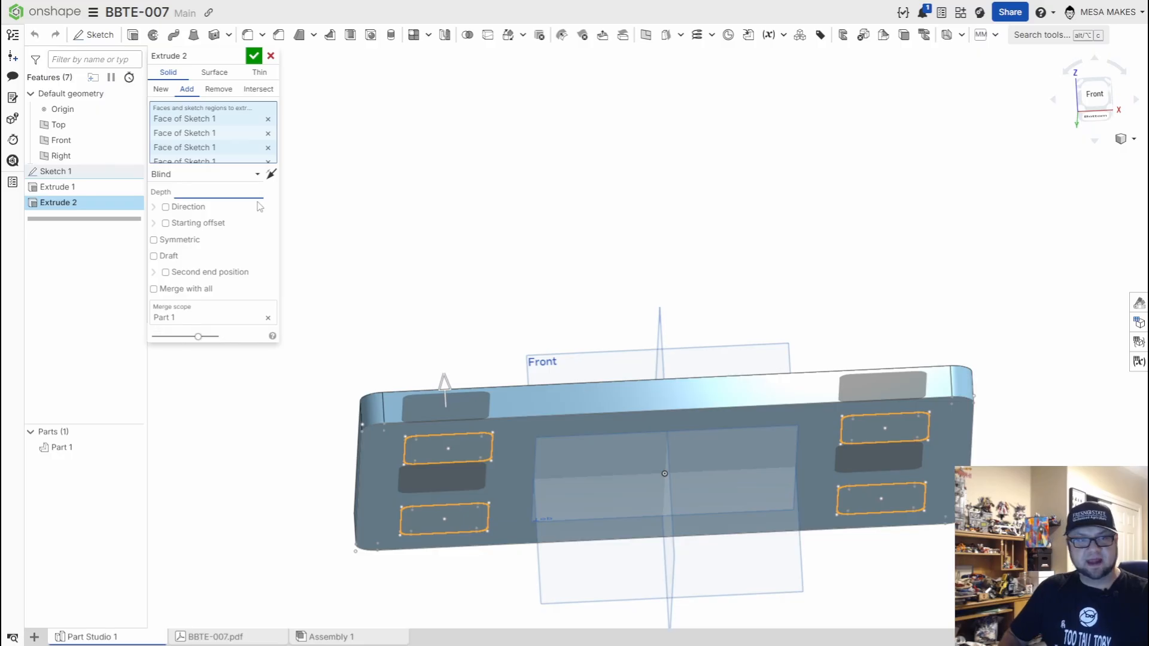
{"action": "type", "text": "2.75-"}
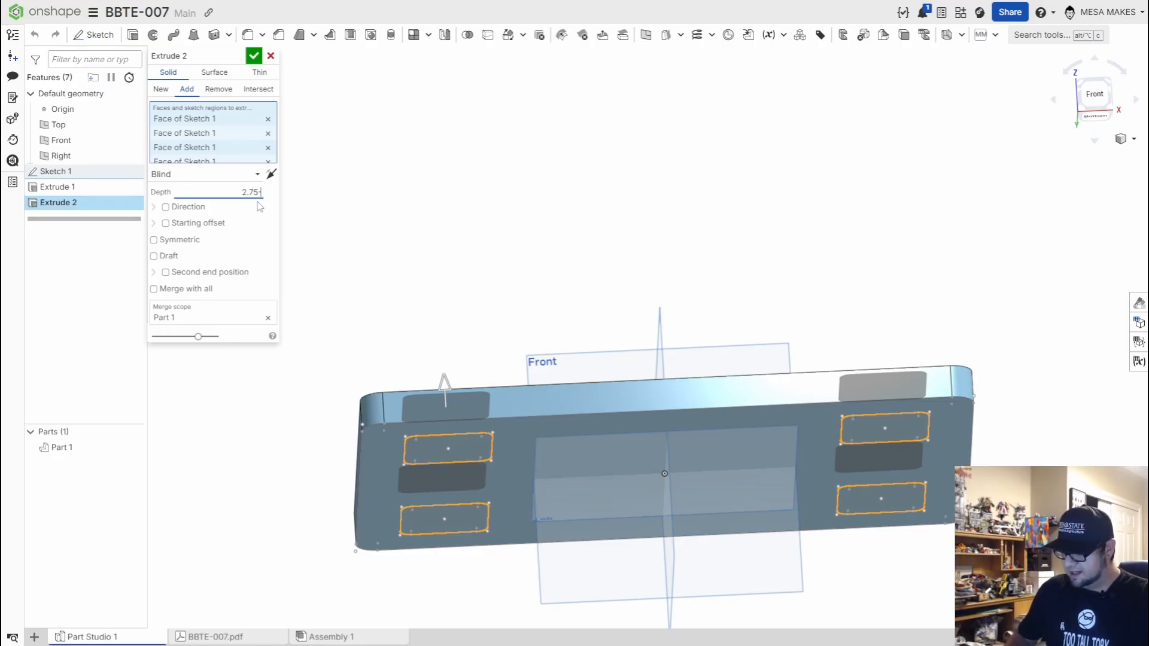
{"action": "type", "text": ".75"}
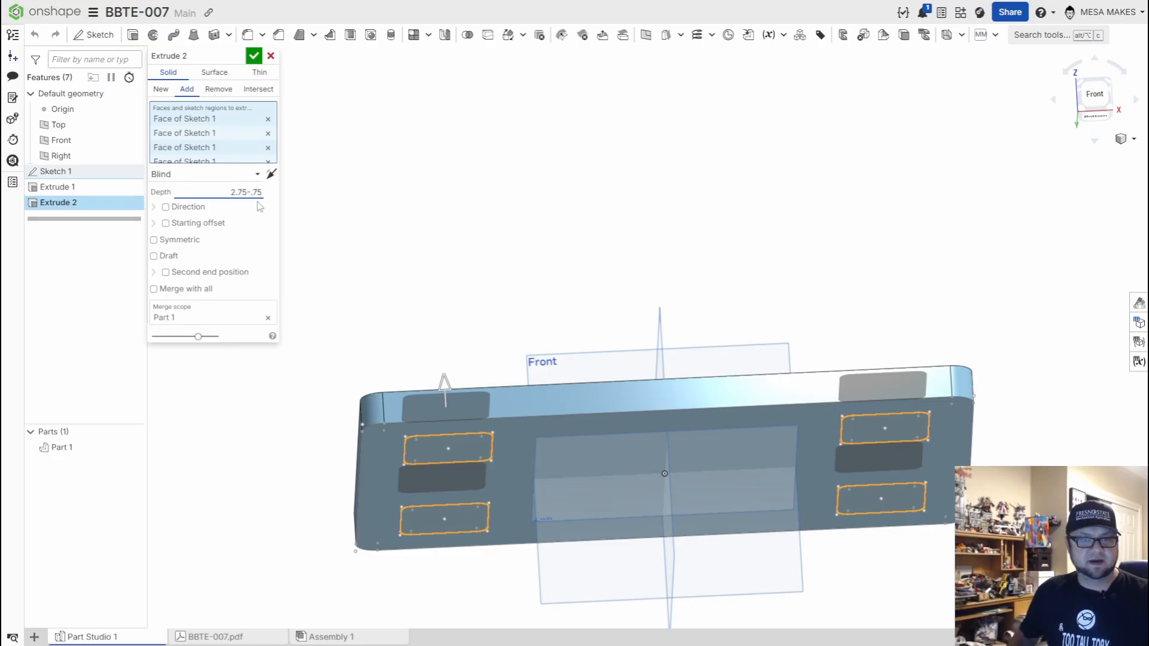
{"action": "key", "text": "Return"}
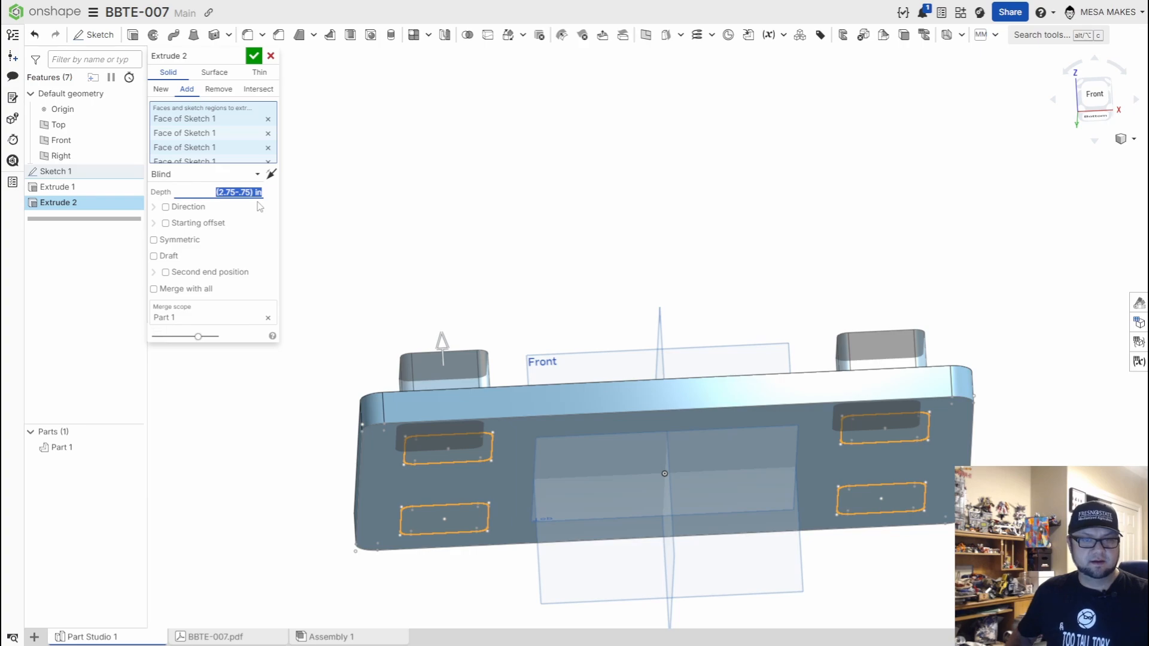
Step: Reverse the leg extrusion so the four legs extend below the plate, and accept the feature
{"action": "right_click_drag", "start_coordinate": [531, 488], "coordinate": [533, 504]}
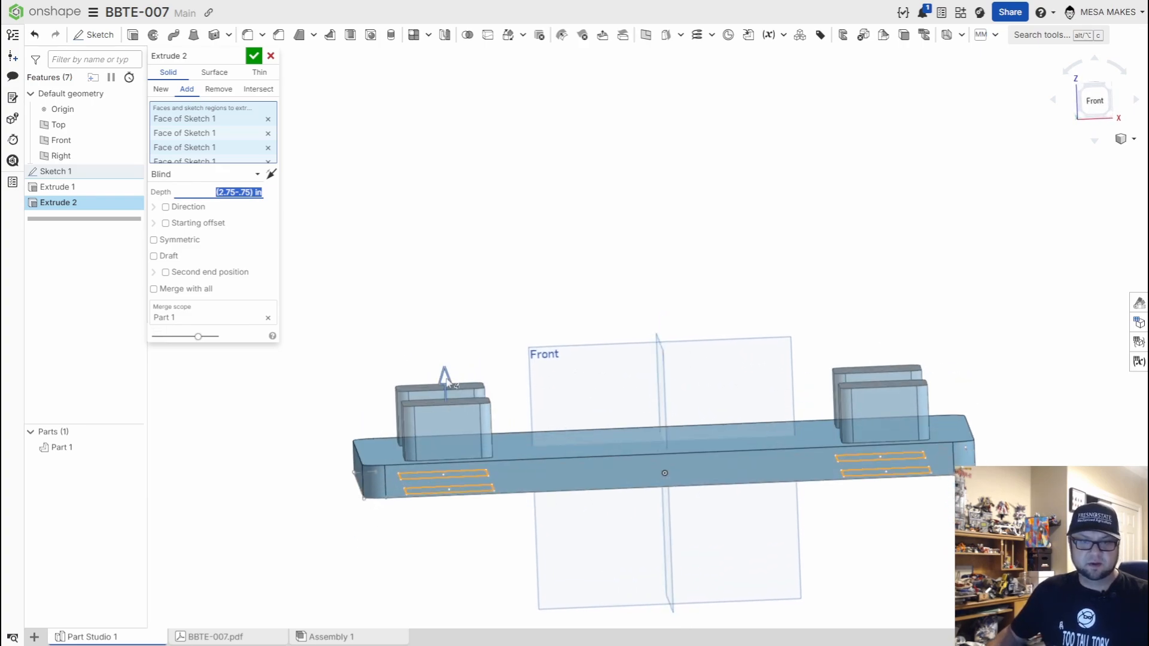
{"action": "left_click", "coordinate": [447, 380]}
{"action": "middle_click_drag", "start_coordinate": [638, 565], "coordinate": [617, 474]}
{"action": "scroll", "coordinate": [613, 468], "scroll_direction": "down", "scroll_amount": 1}
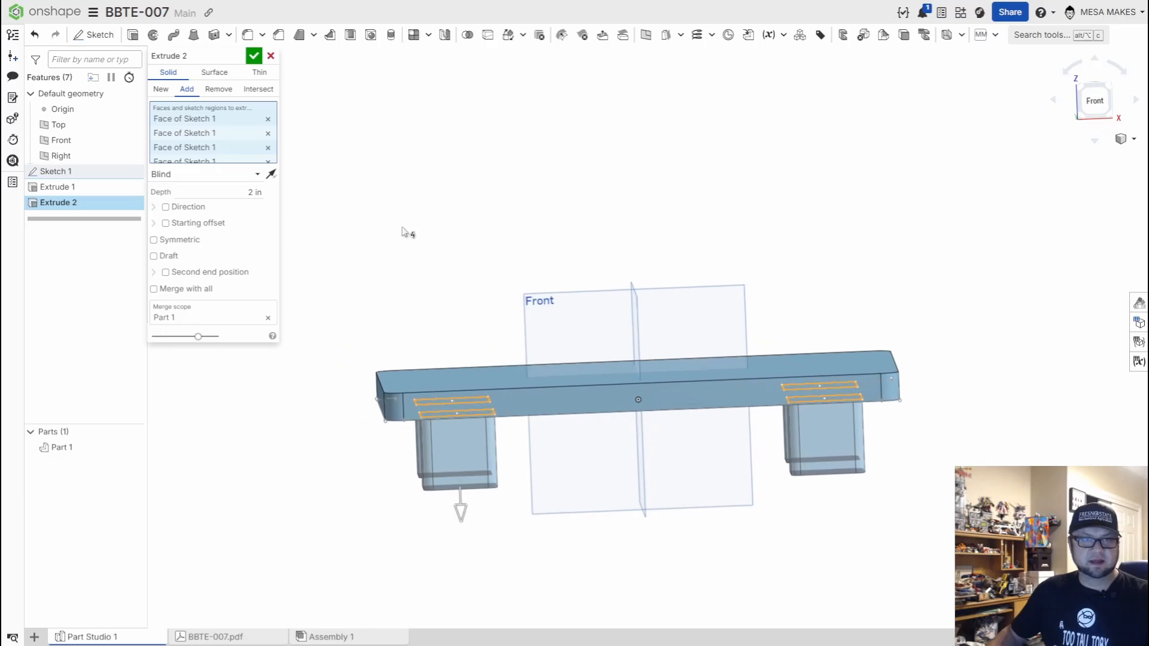
{"action": "left_click", "coordinate": [254, 58]}
Step: Select a leg's bottom face and the plate's top face to check the overall height, and clear the selection
{"action": "scroll", "coordinate": [424, 386], "scroll_direction": "up", "scroll_amount": 3}
{"action": "right_click_drag", "start_coordinate": [424, 387], "coordinate": [476, 510]}
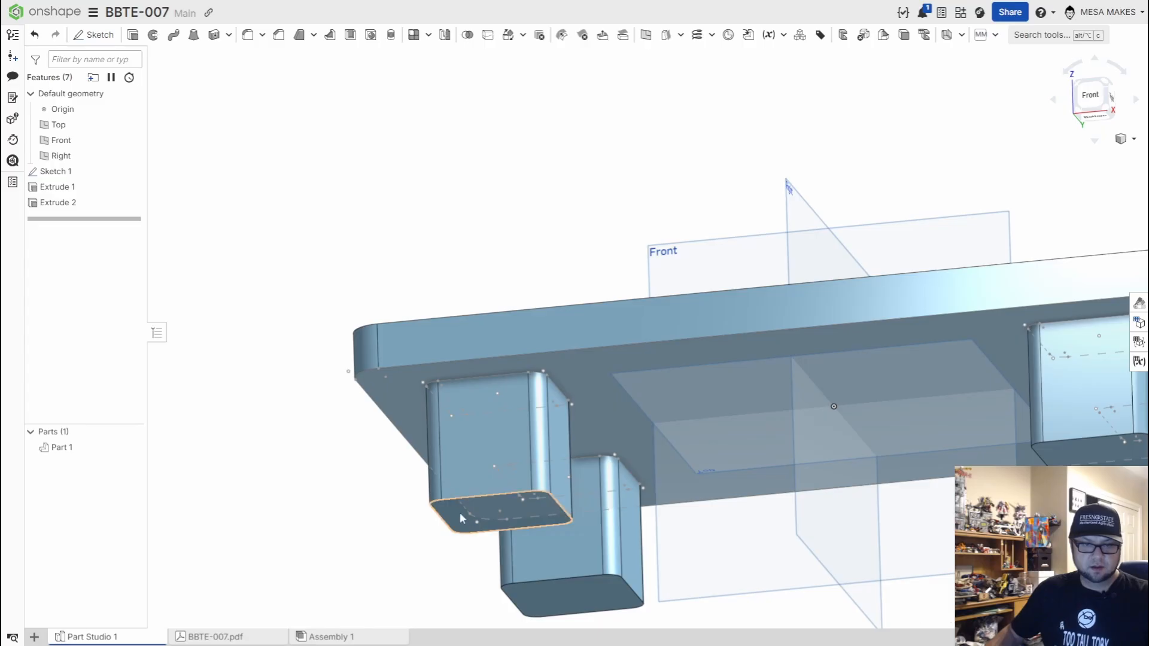
{"action": "left_click", "coordinate": [461, 518]}
{"action": "right_click_drag", "start_coordinate": [461, 518], "coordinate": [532, 247]}
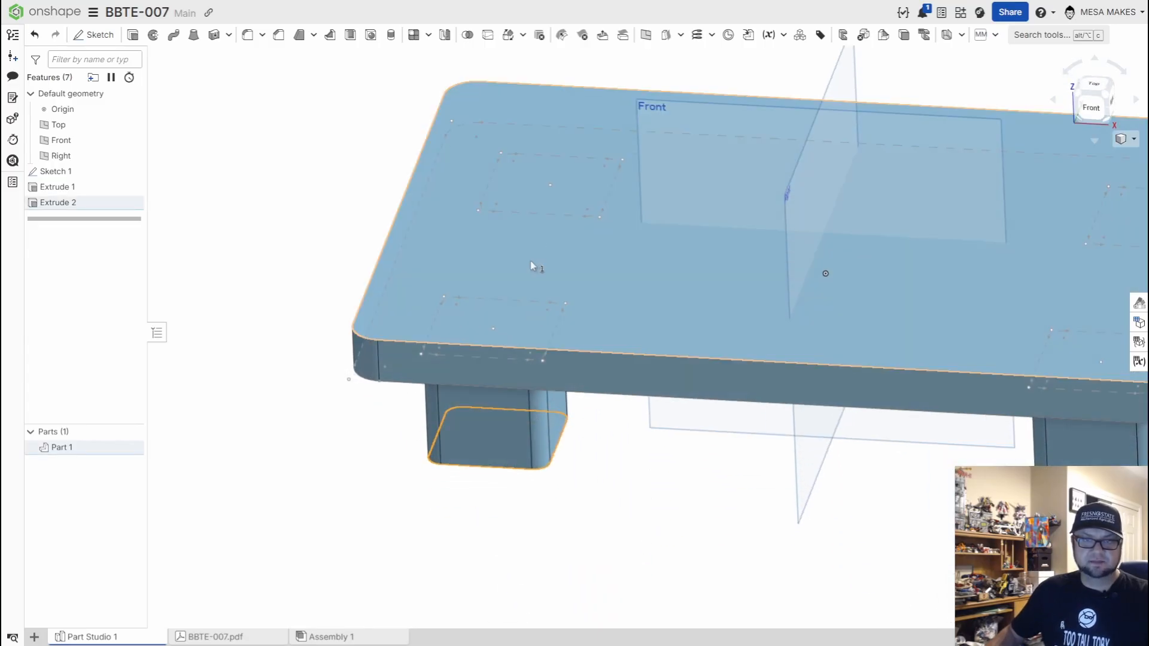
{"action": "left_click", "coordinate": [673, 265]}
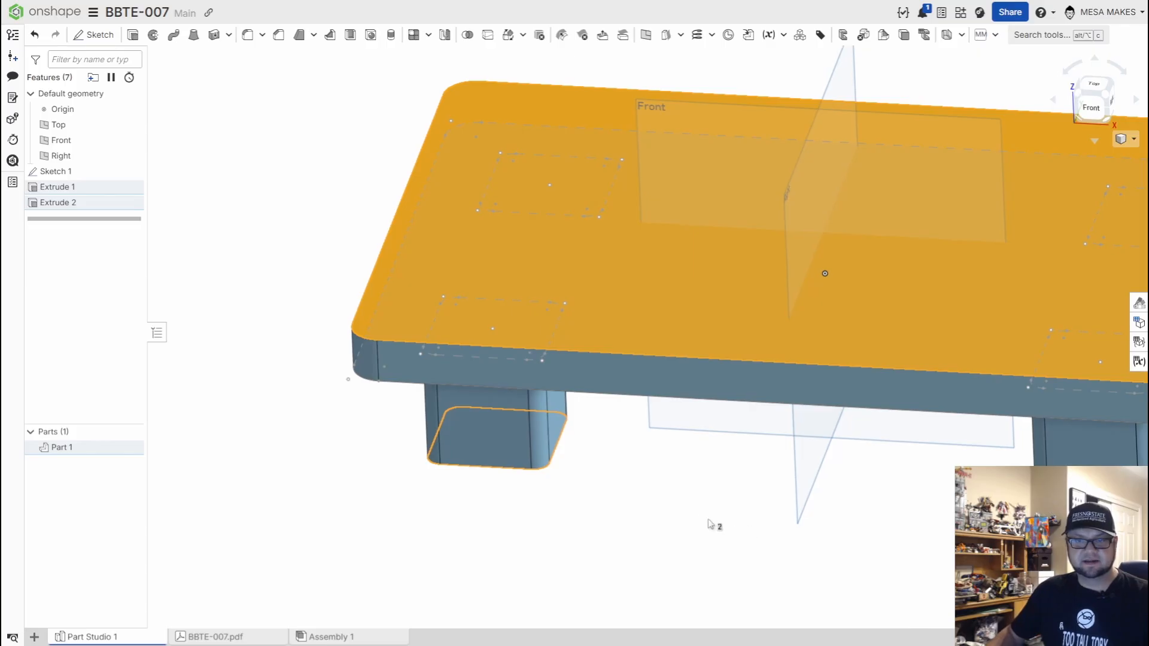
{"action": "middle_click_drag", "start_coordinate": [708, 524], "coordinate": [542, 506]}
{"action": "left_click", "coordinate": [856, 538]}
{"action": "middle_click_drag", "start_coordinate": [855, 537], "coordinate": [693, 510]}
{"action": "scroll", "coordinate": [692, 511], "scroll_direction": "down", "scroll_amount": 4}
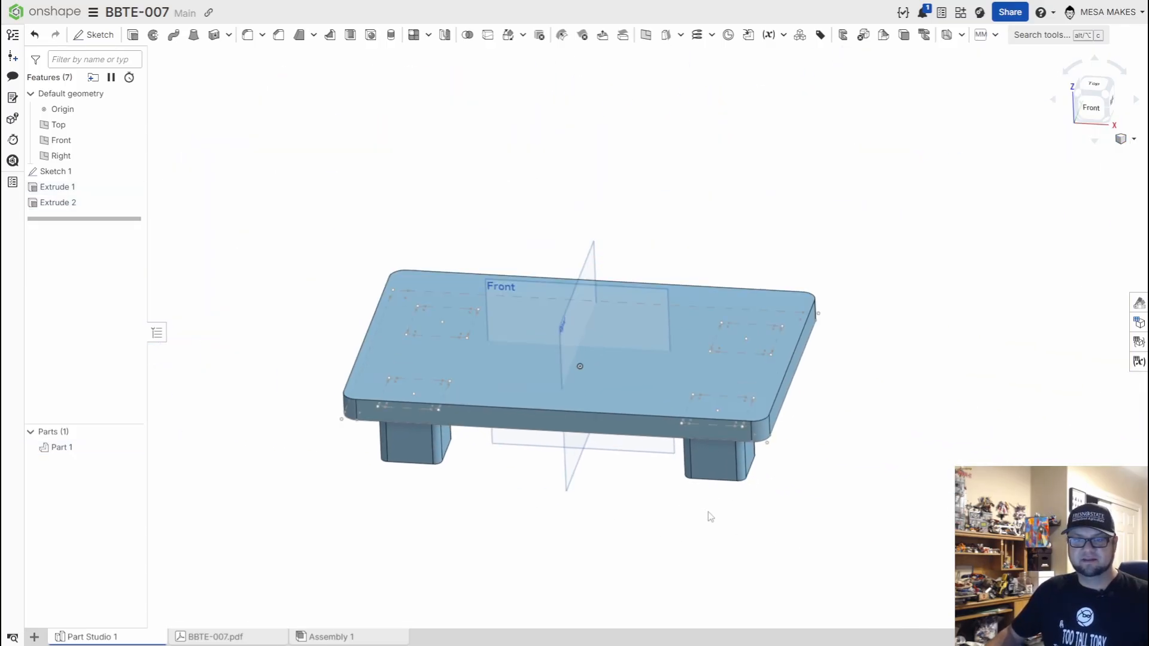
Step: Assign TTT-RED OAK from the TTT-CUSTOM MATERIALS library to the part
{"action": "right_click_drag", "start_coordinate": [947, 465], "coordinate": [883, 485]}
{"action": "right_click", "coordinate": [653, 408]}
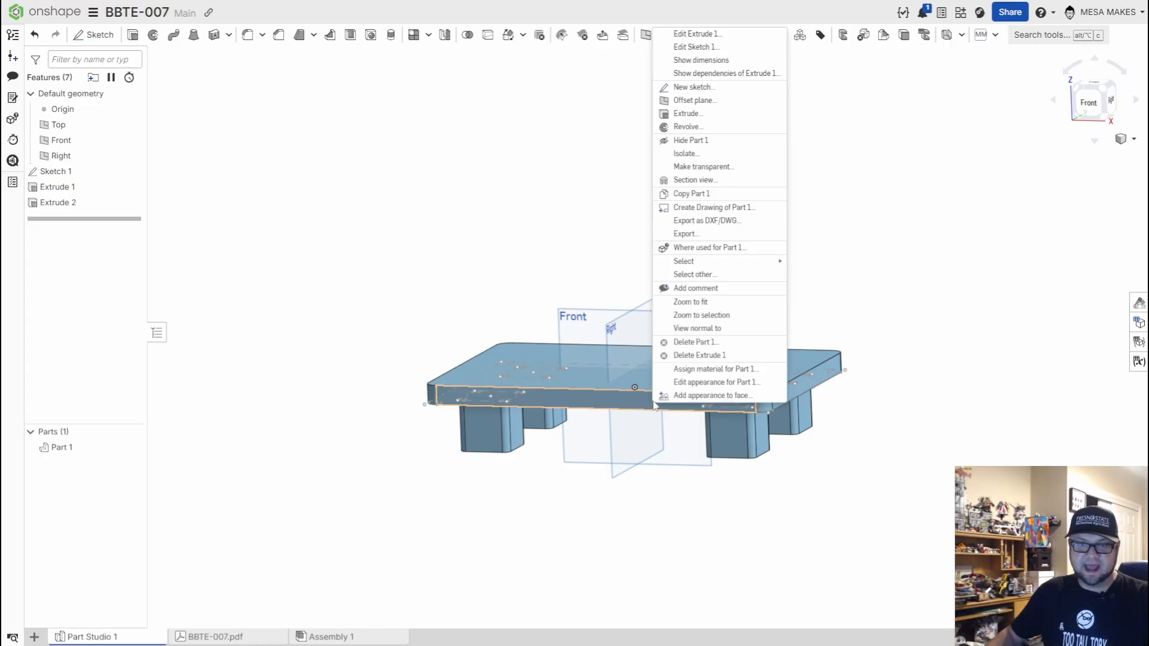
{"action": "left_click", "coordinate": [715, 368]}
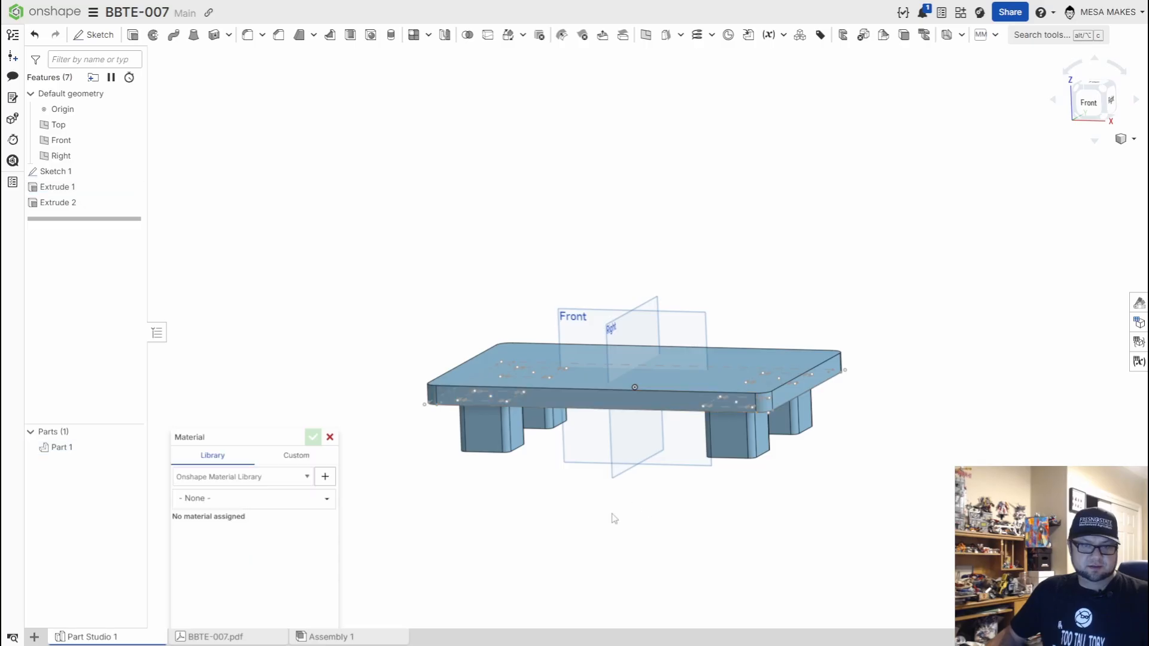
{"action": "left_click", "coordinate": [529, 403]}
{"action": "left_click", "coordinate": [272, 478]}
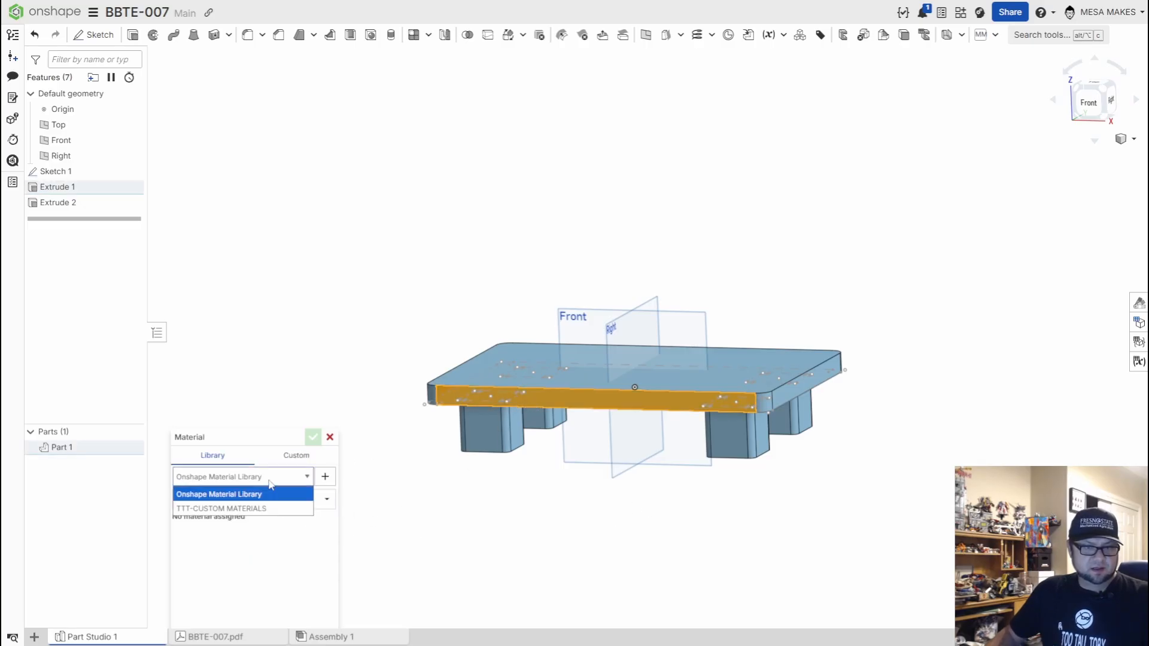
{"action": "left_click", "coordinate": [273, 478]}
{"action": "left_click", "coordinate": [301, 461]}
{"action": "left_click", "coordinate": [212, 455]}
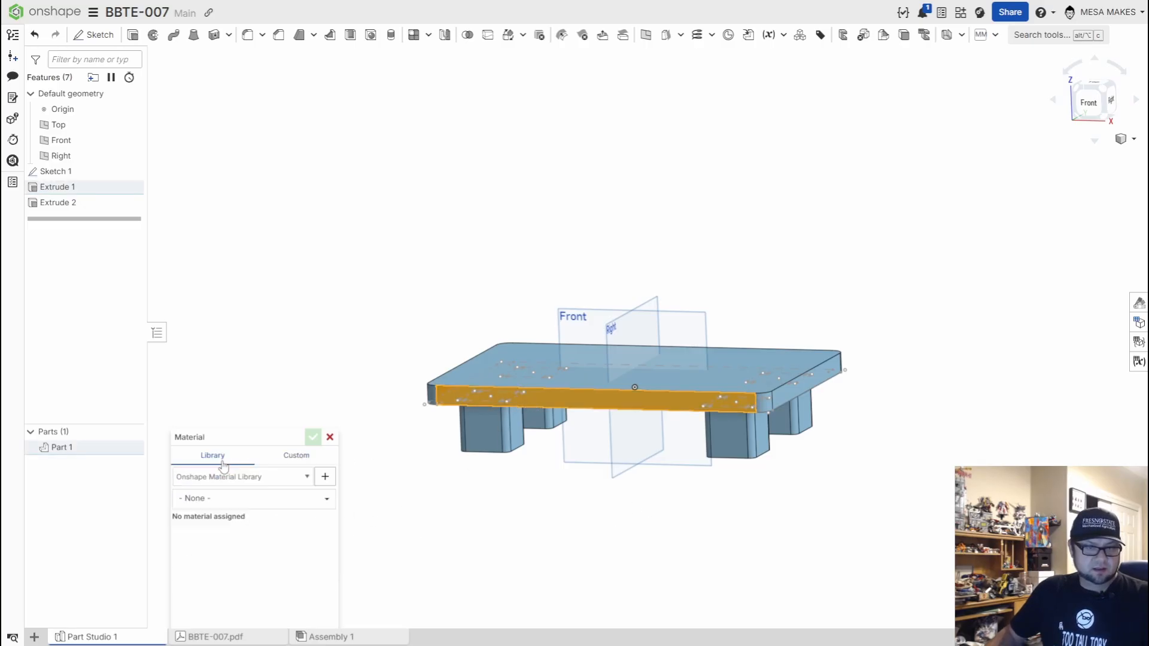
{"action": "left_click", "coordinate": [243, 477]}
{"action": "left_click", "coordinate": [235, 509]}
{"action": "left_click", "coordinate": [246, 499]}
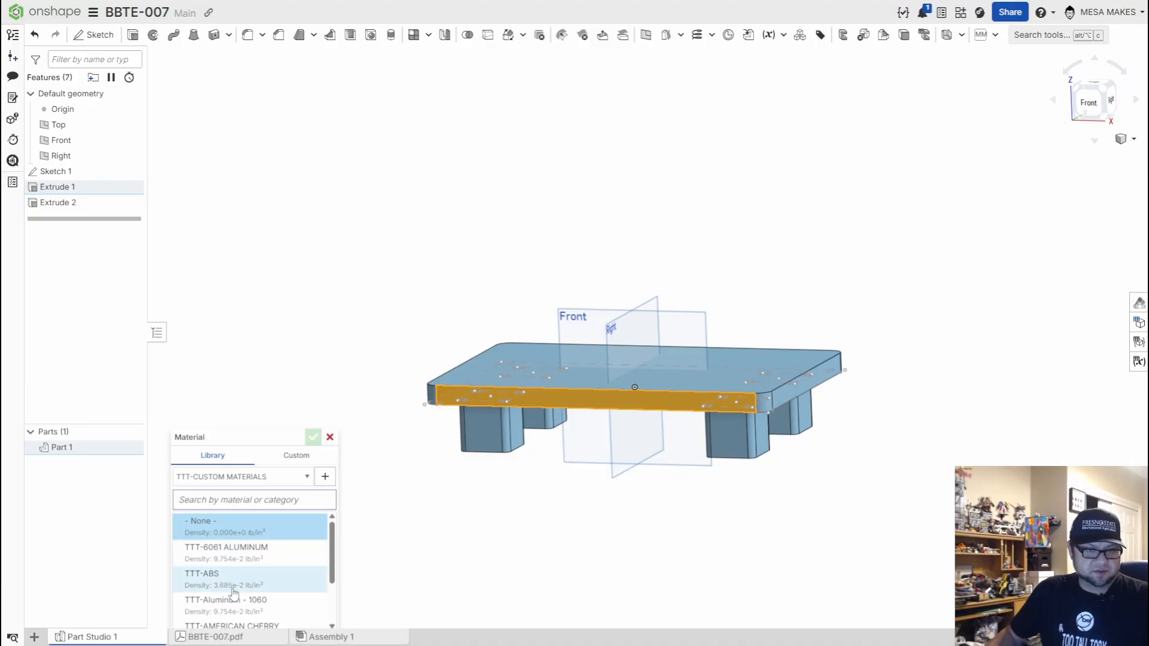
{"action": "scroll", "coordinate": [259, 543], "scroll_direction": "down", "scroll_amount": 5}
{"action": "left_click", "coordinate": [258, 616]}
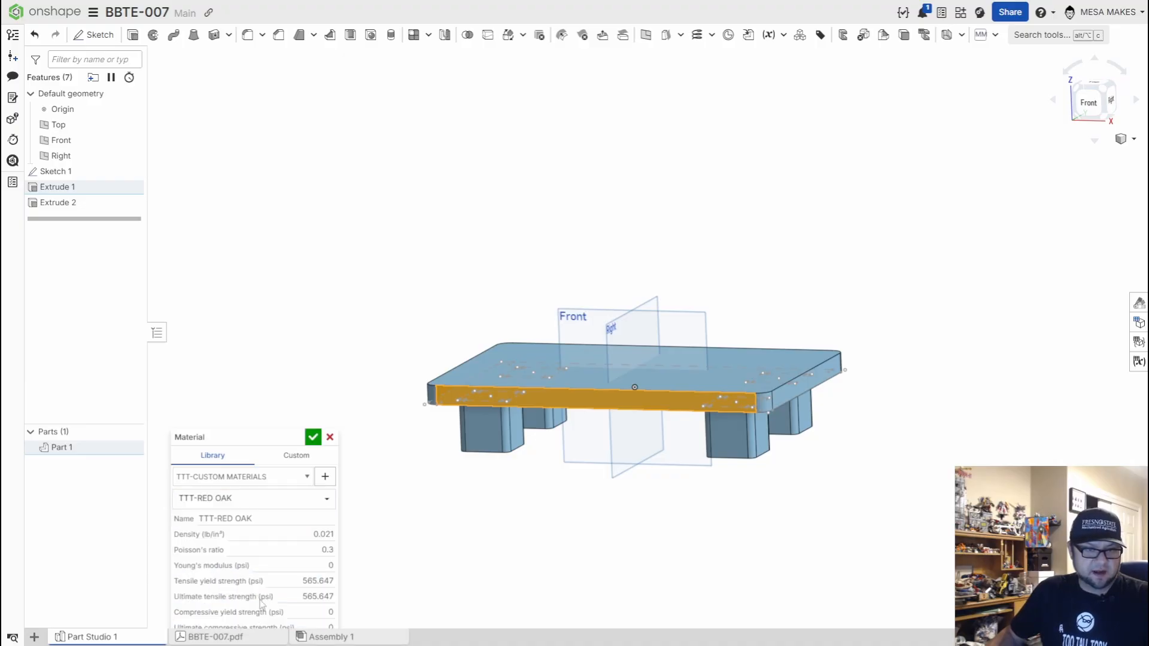
{"action": "left_click", "coordinate": [312, 438]}
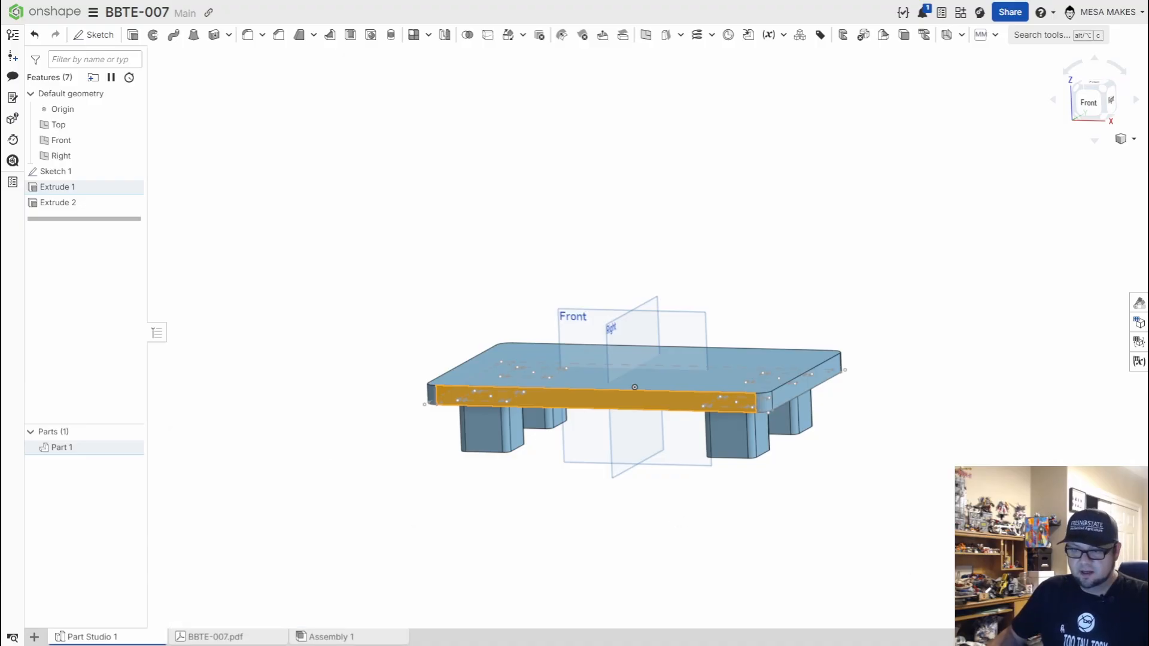
Step: Check the mass and volume of the part in its mass properties, and close the read-out
{"action": "left_click", "coordinate": [1132, 617]}
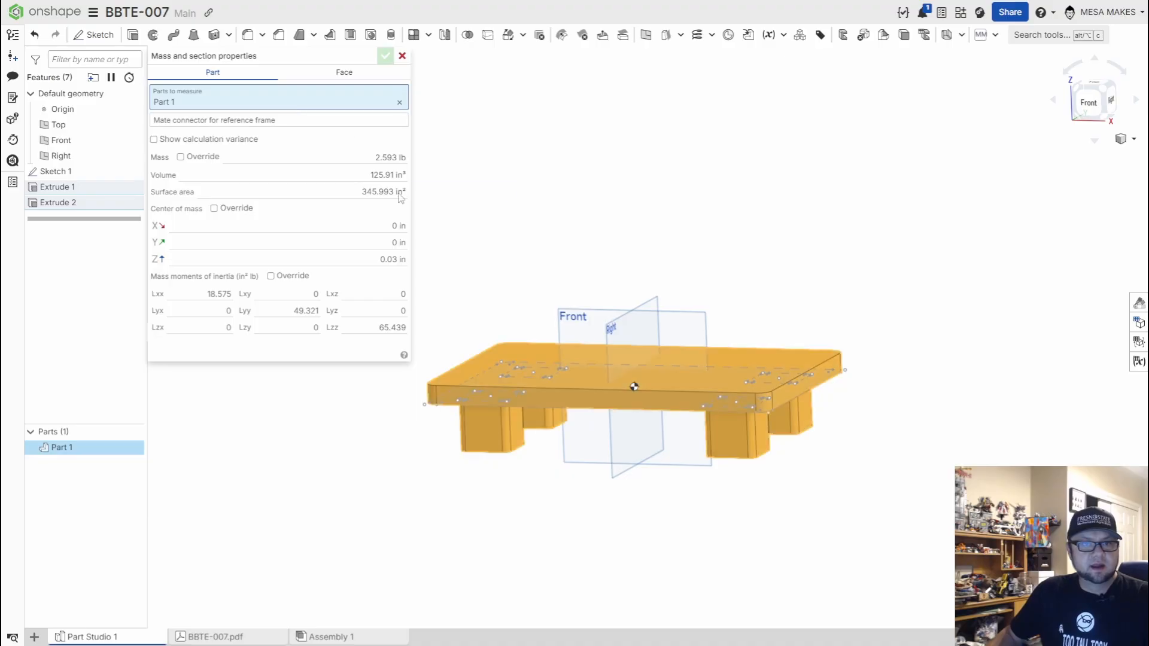
{"action": "mouse_move", "coordinate": [393, 174]}
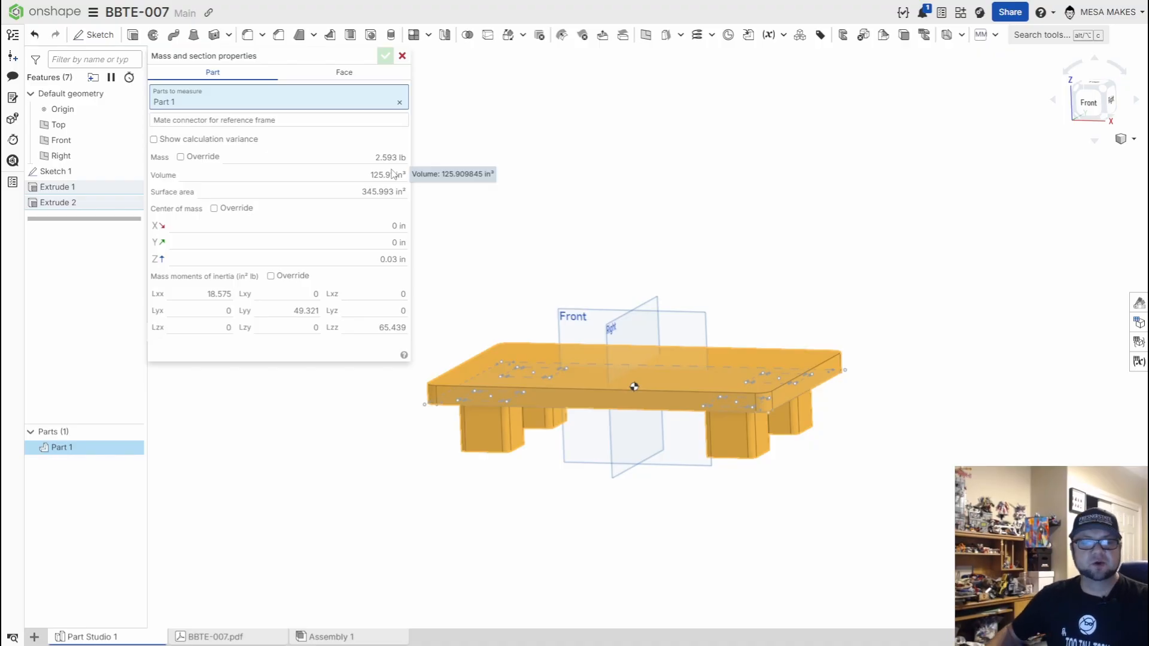
{"action": "left_click", "coordinate": [402, 56]}
{"action": "left_click", "coordinate": [769, 219]}
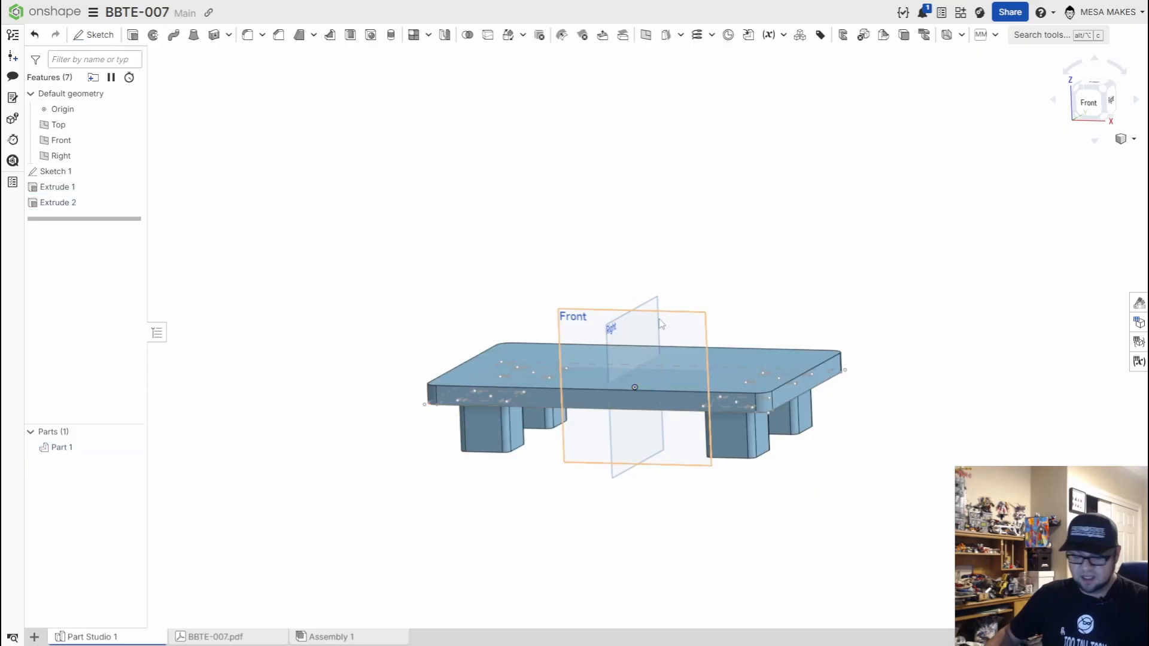
Step: Review the part's underside and the BBTE-007.pdf drawing, and return to Part Studio 1
{"action": "scroll", "coordinate": [762, 366], "scroll_direction": "down", "scroll_amount": 1}
{"action": "scroll", "coordinate": [740, 372], "scroll_direction": "up", "scroll_amount": 1}
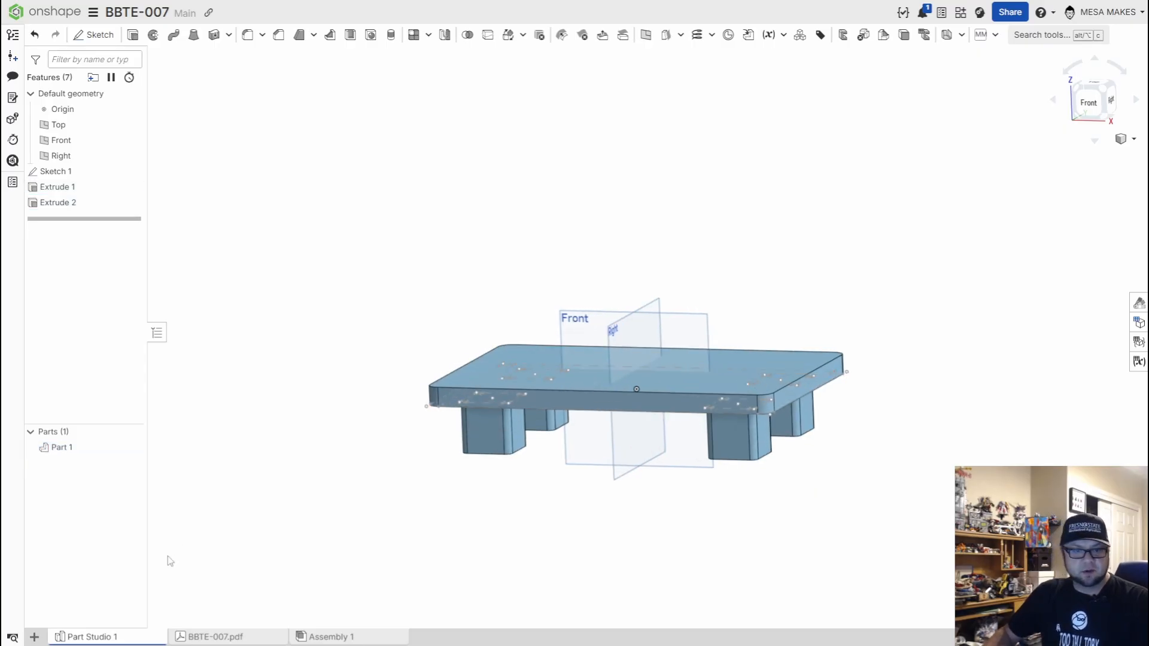
{"action": "right_click_drag", "start_coordinate": [555, 513], "coordinate": [393, 610]}
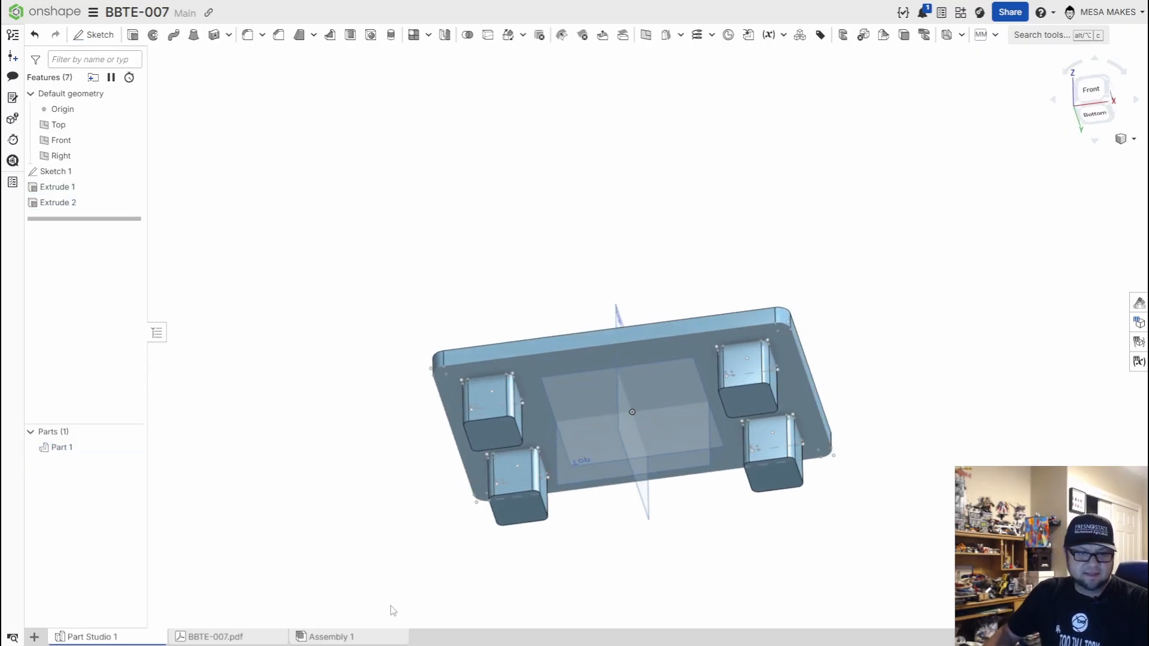
{"action": "left_click", "coordinate": [215, 637]}
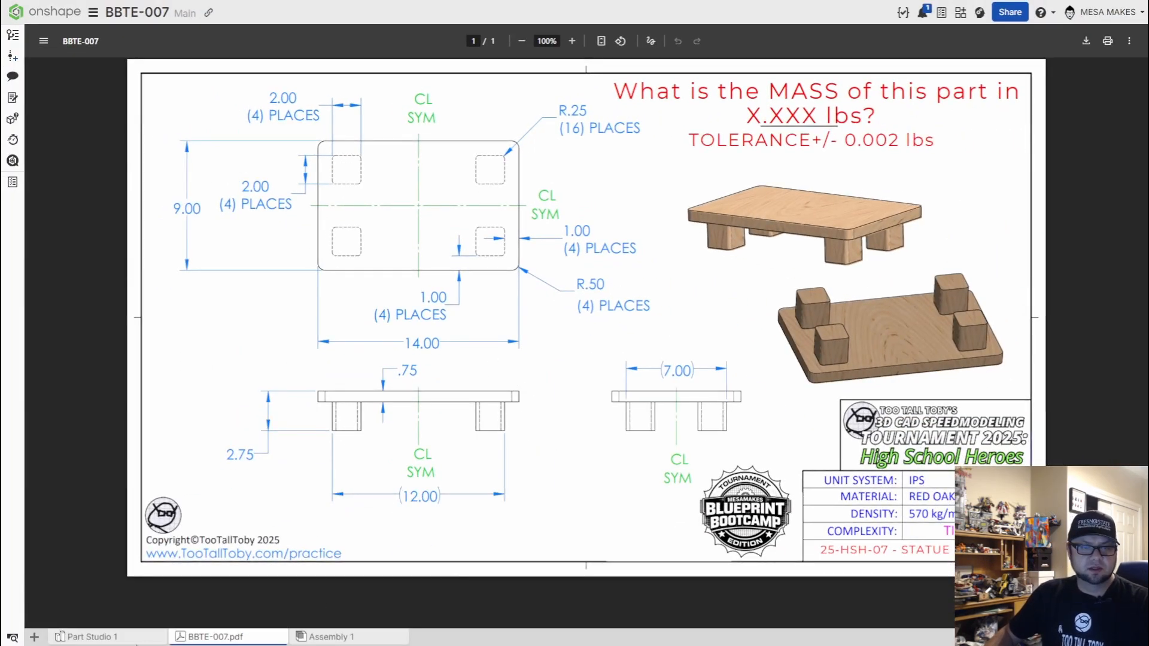
{"action": "left_click", "coordinate": [112, 638]}
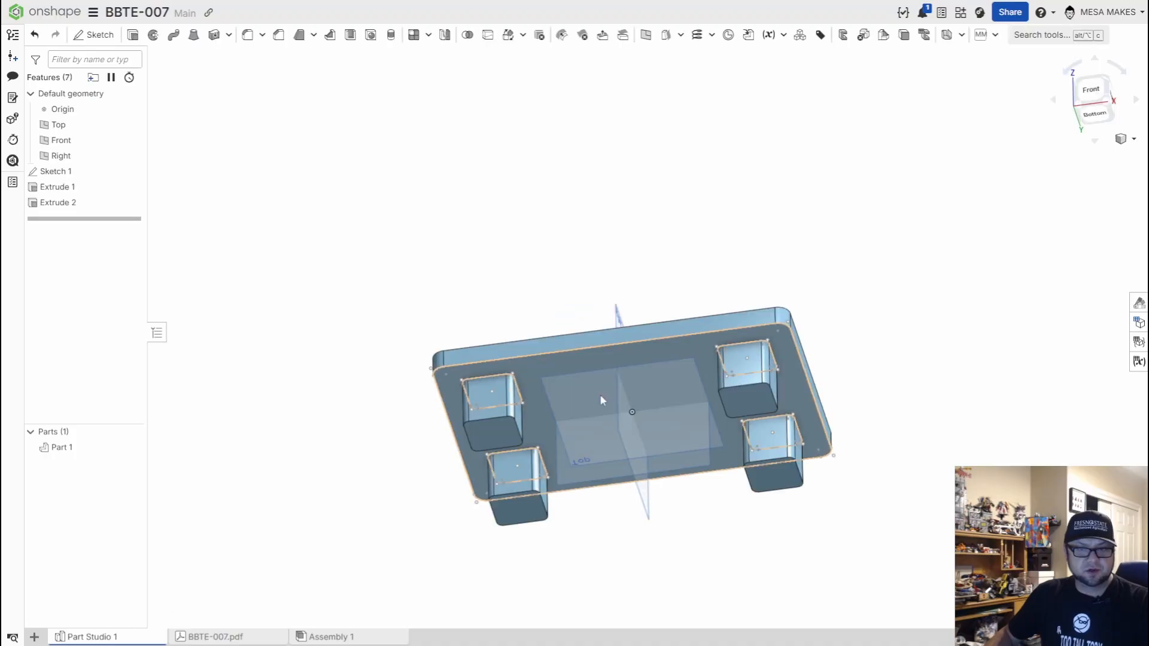
{"action": "right_click_drag", "start_coordinate": [599, 394], "coordinate": [590, 239]}
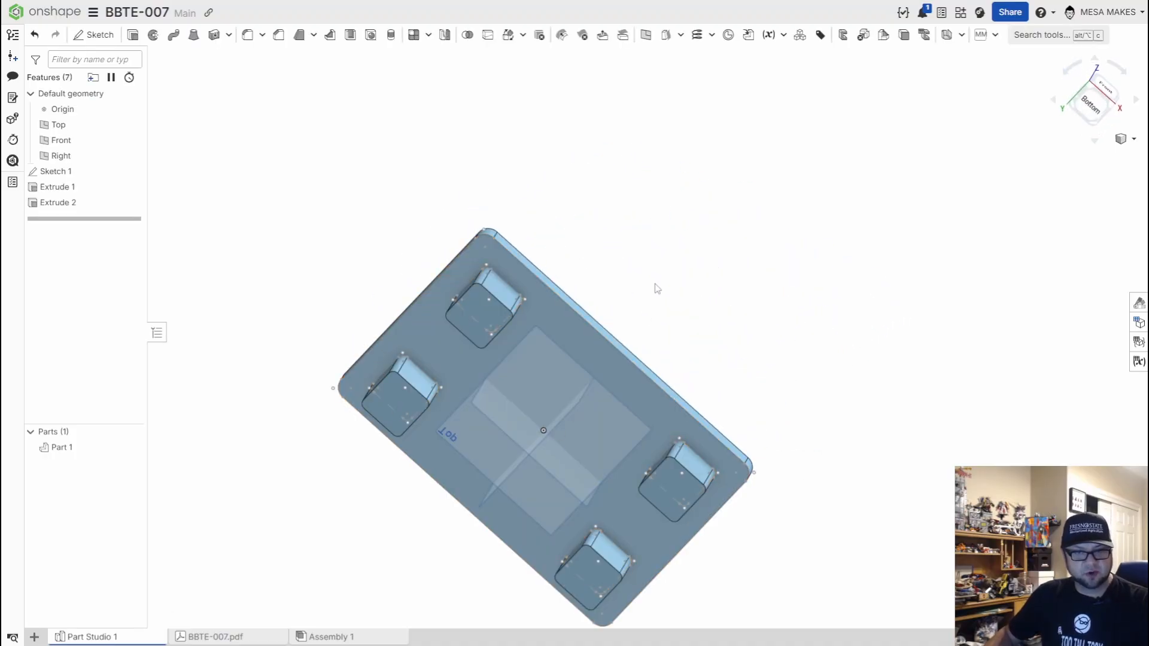
{"action": "right_click_drag", "start_coordinate": [500, 316], "coordinate": [481, 258]}
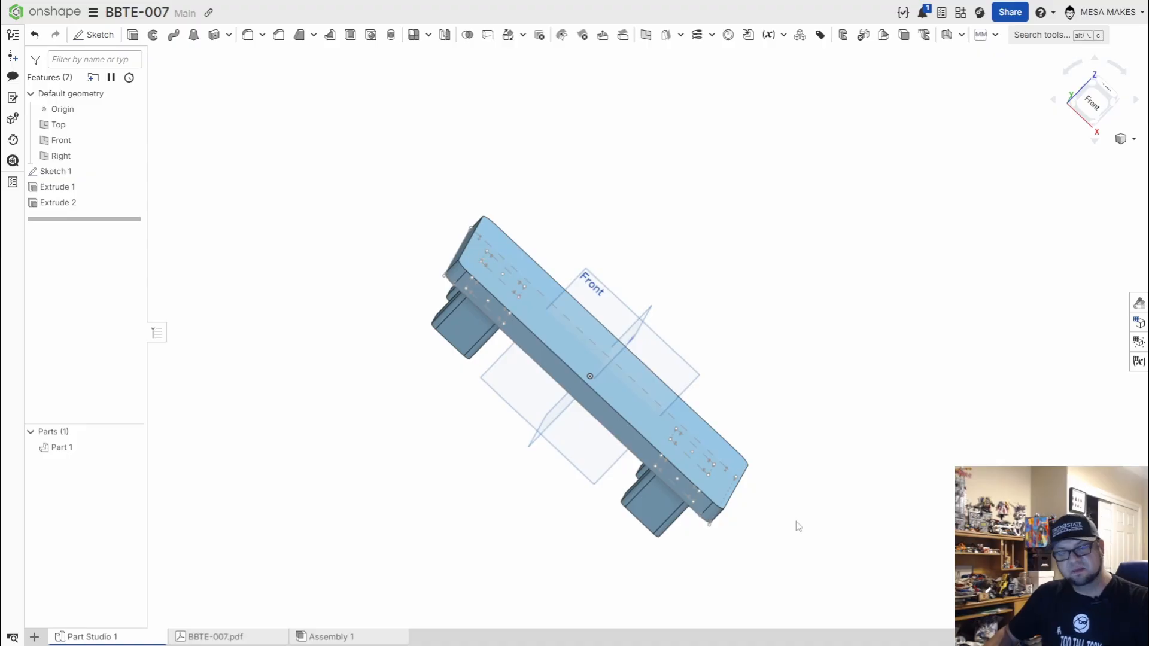
{"action": "right_click_drag", "start_coordinate": [760, 427], "coordinate": [735, 426]}
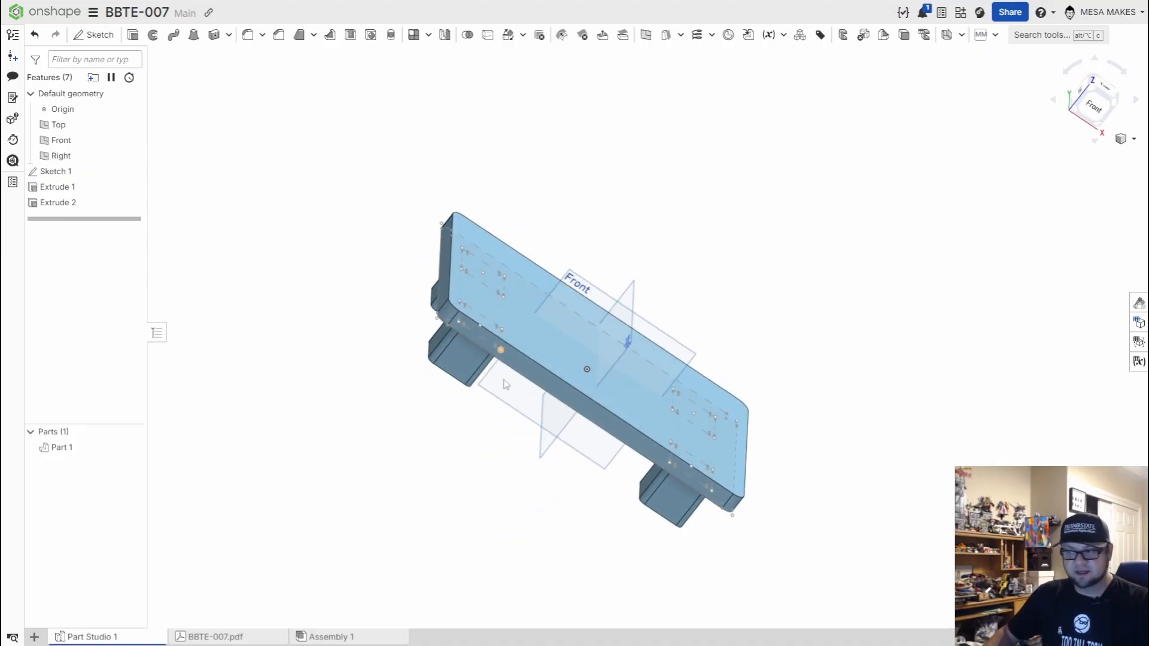